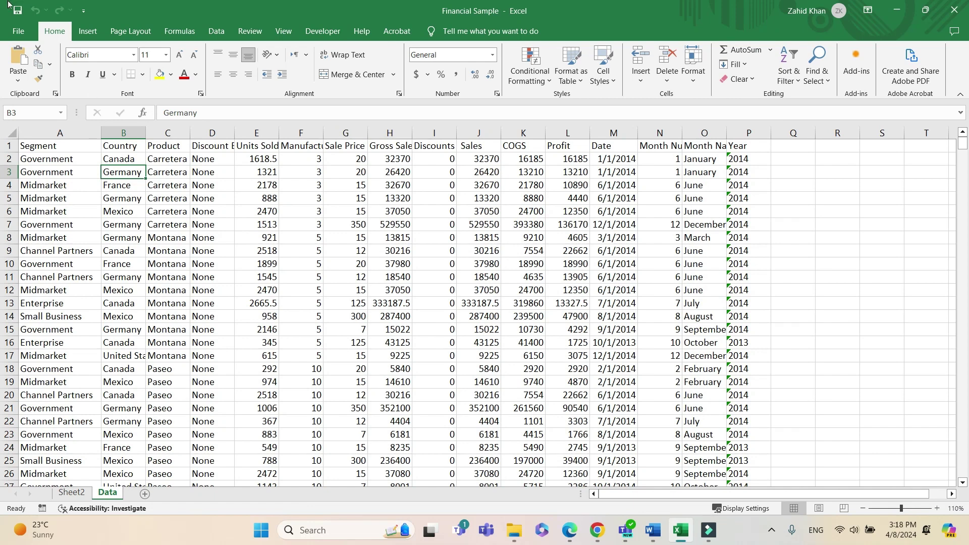
Step: Examine the existing gross sales PivotTable on Sheet2 and the PivotChart options offered for it
click(87, 34)
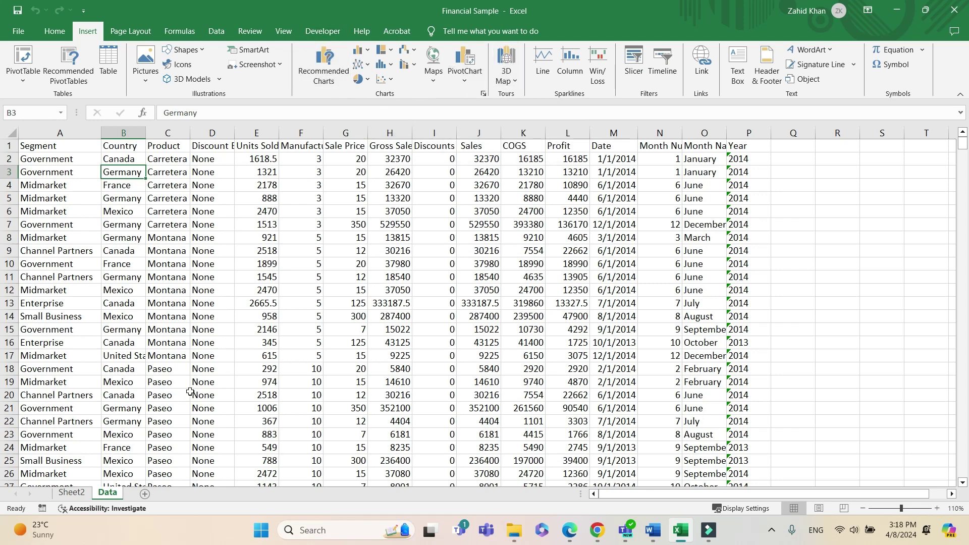
click(73, 493)
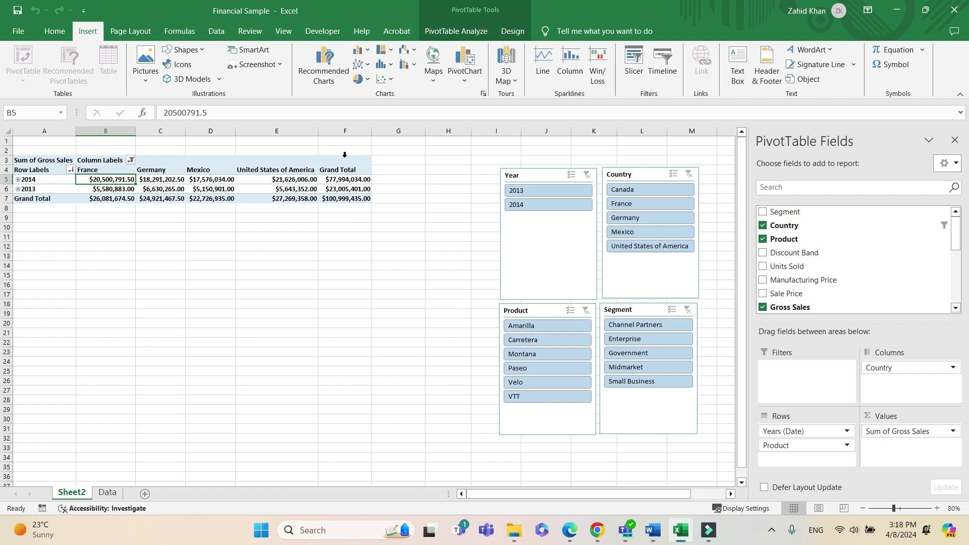
click(163, 189)
click(160, 179)
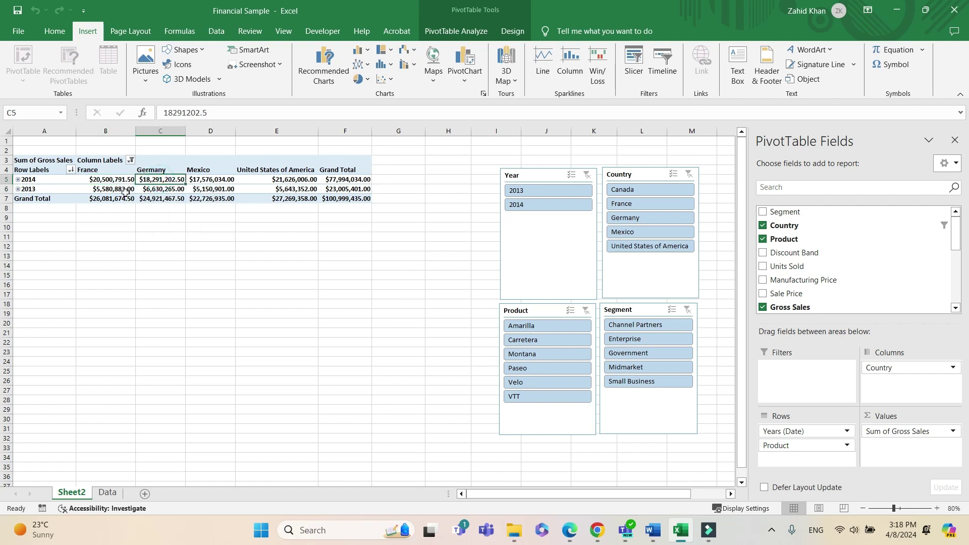
click(113, 180)
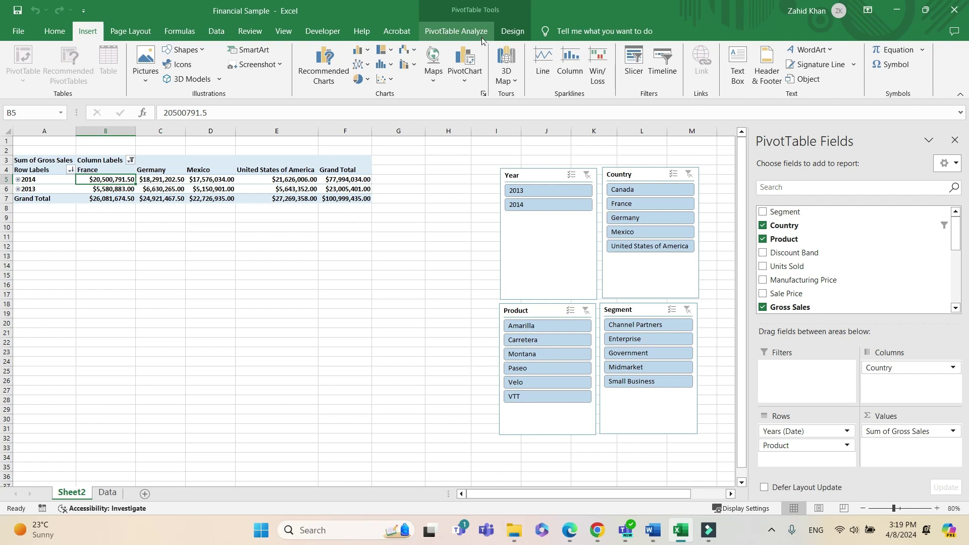
click(464, 83)
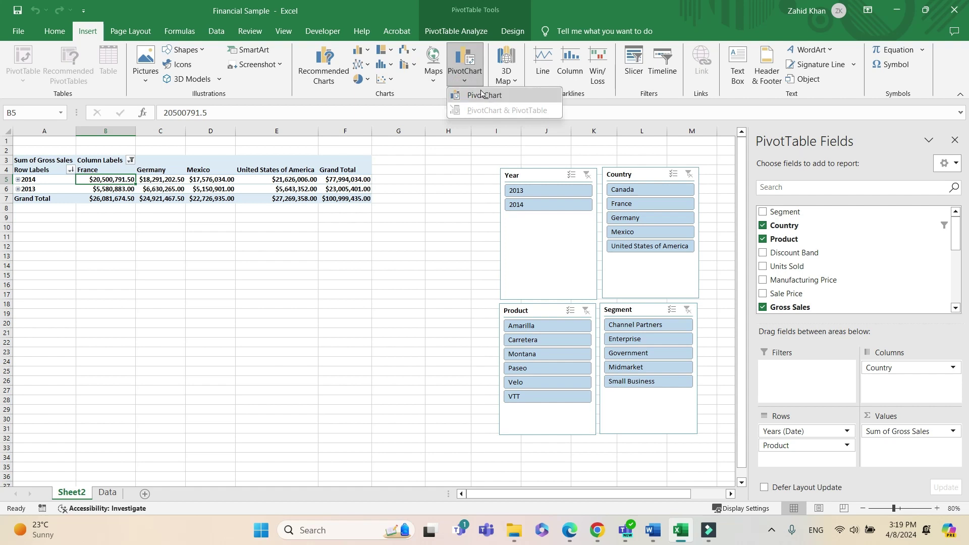
click(439, 231)
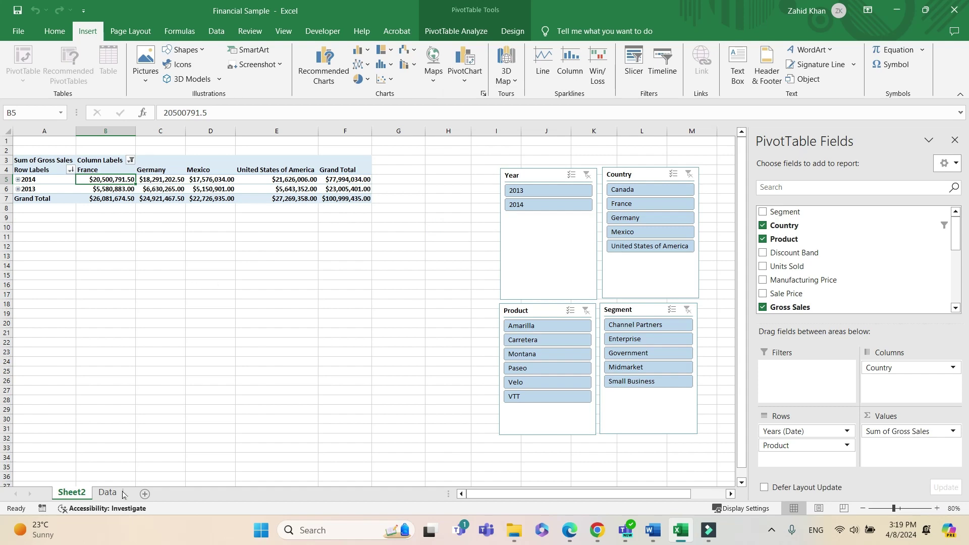
Step: Insert a PivotChart on a new worksheet from the range A1:P701 of the Data sheet
click(107, 492)
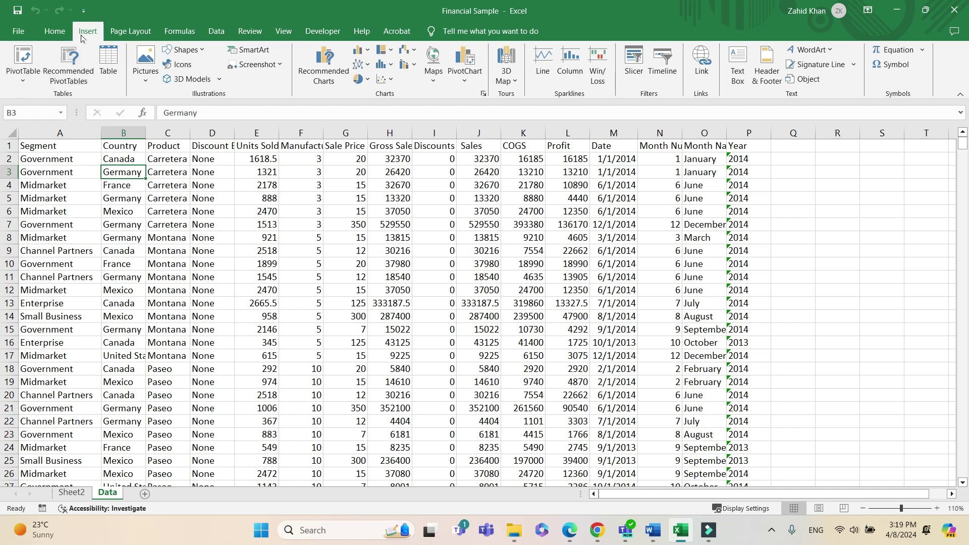
click(467, 85)
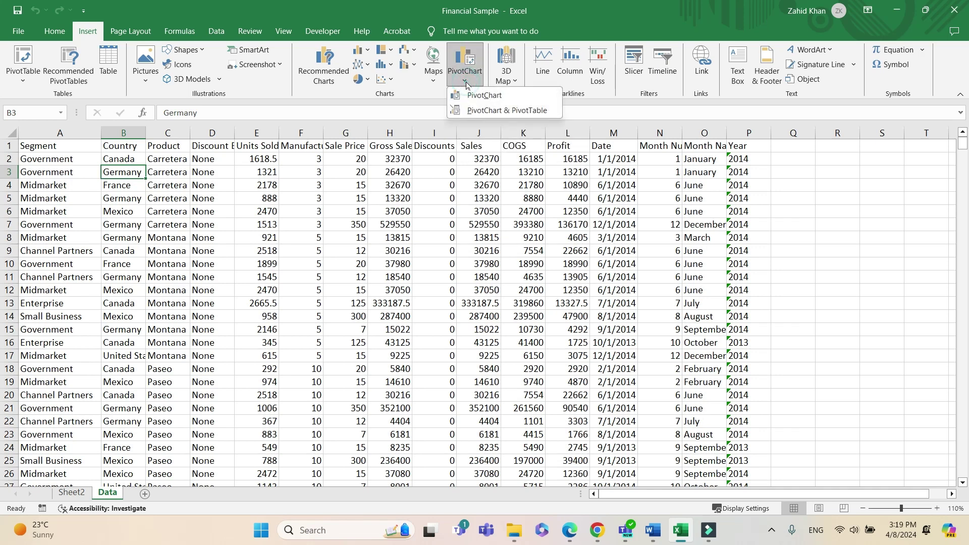
click(491, 96)
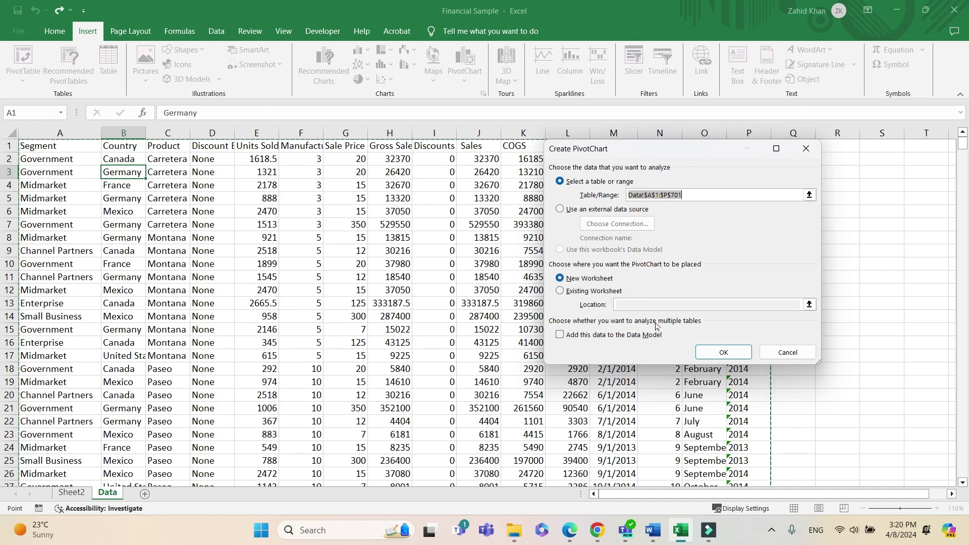
click(724, 353)
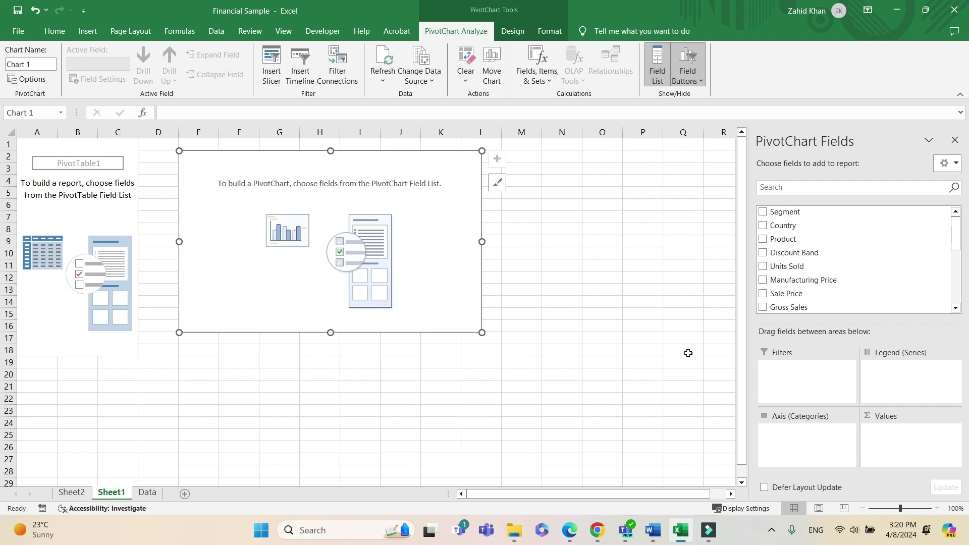
Step: Compare the field areas offered for the empty PivotTable and the empty PivotChart on Sheet1
click(102, 216)
click(283, 228)
click(119, 348)
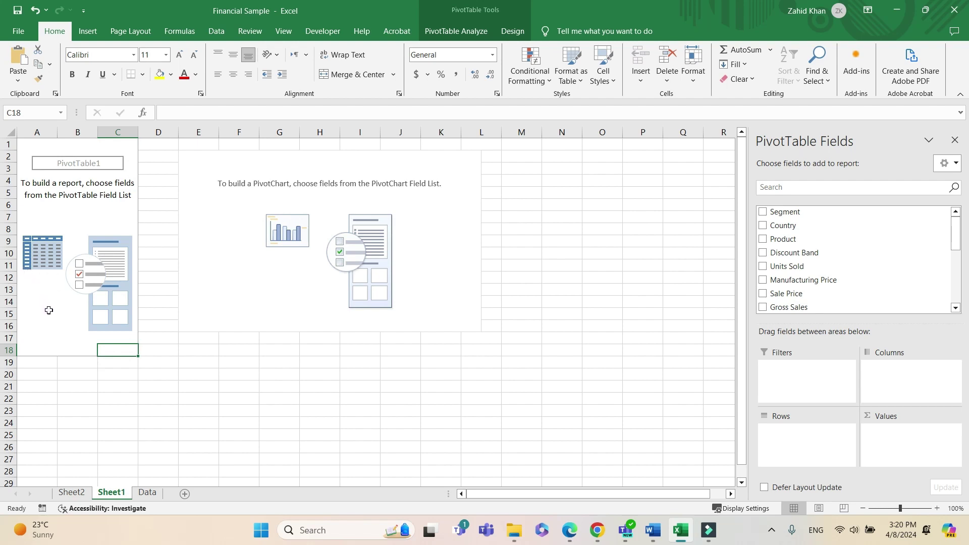
click(50, 339)
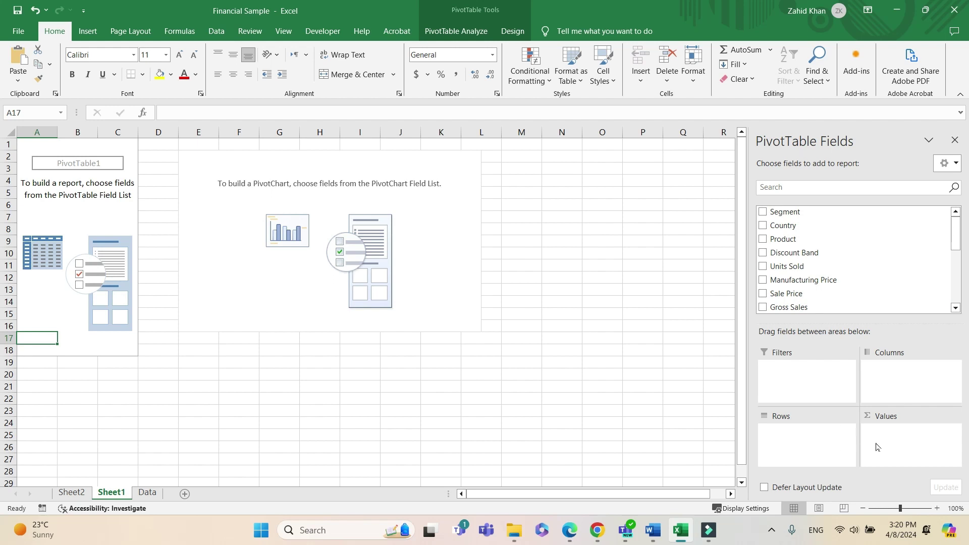
Step: Add the Gross Sales field to the PivotChart's values as a sum
click(198, 158)
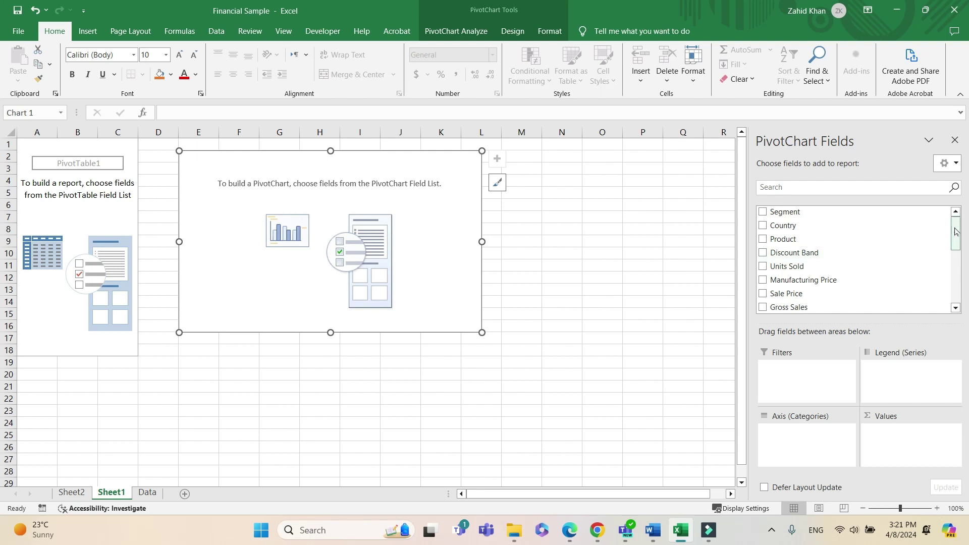
mouse_move(956, 231)
mouse_down()
mouse_move(955, 298)
mouse_move(954, 215)
mouse_up()
click(418, 155)
drag(953, 232, 958, 257)
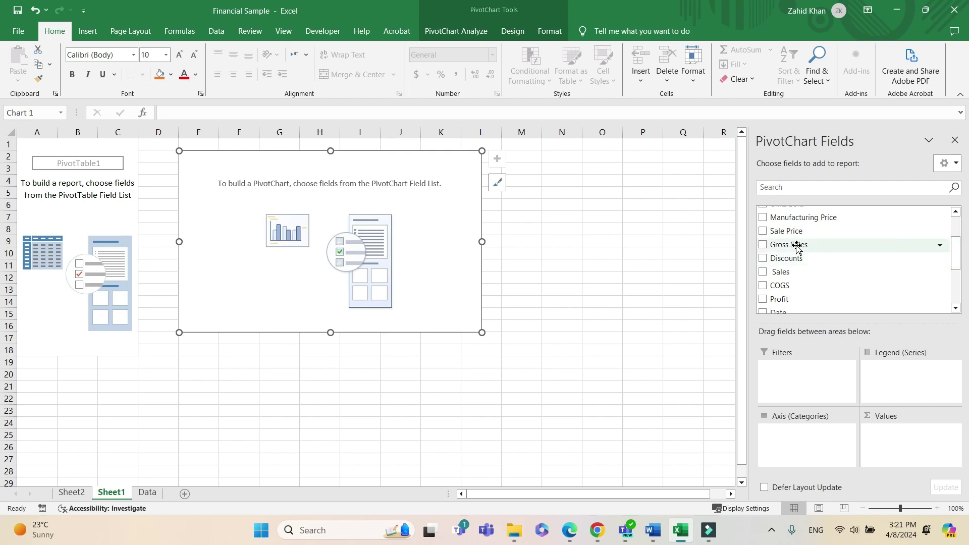
mouse_move(797, 247)
mouse_down()
mouse_move(885, 389)
mouse_move(898, 440)
mouse_up()
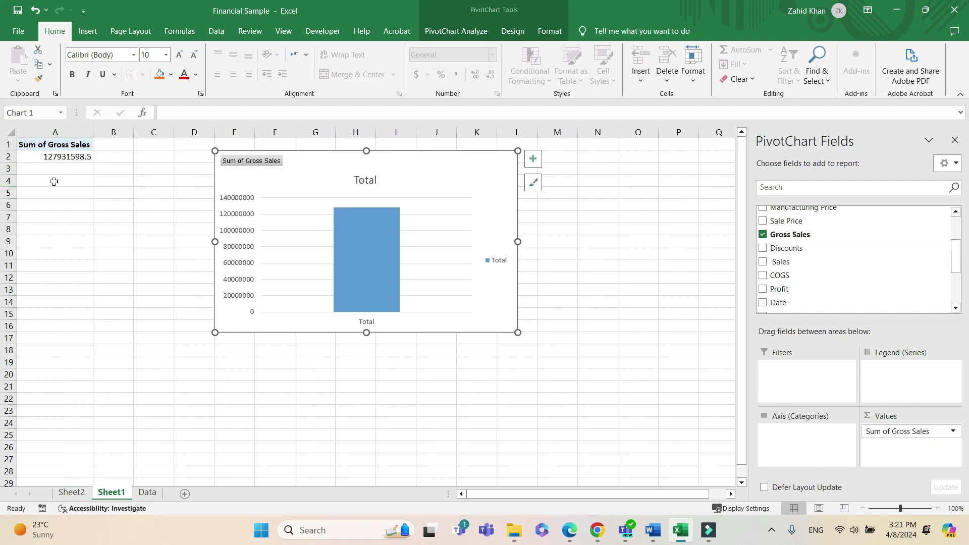
Step: Add the Country field to the PivotChart's axis categories to break gross sales down by country
click(31, 159)
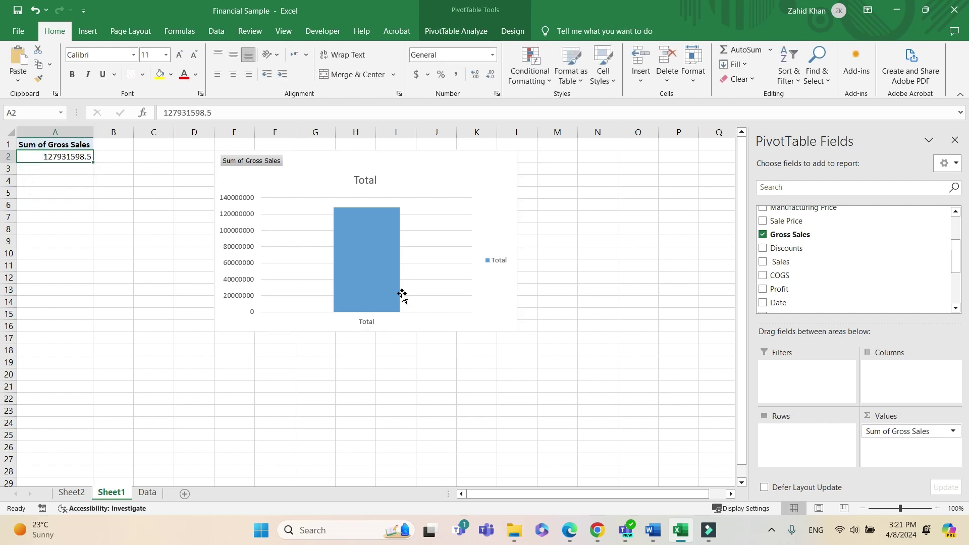
click(434, 163)
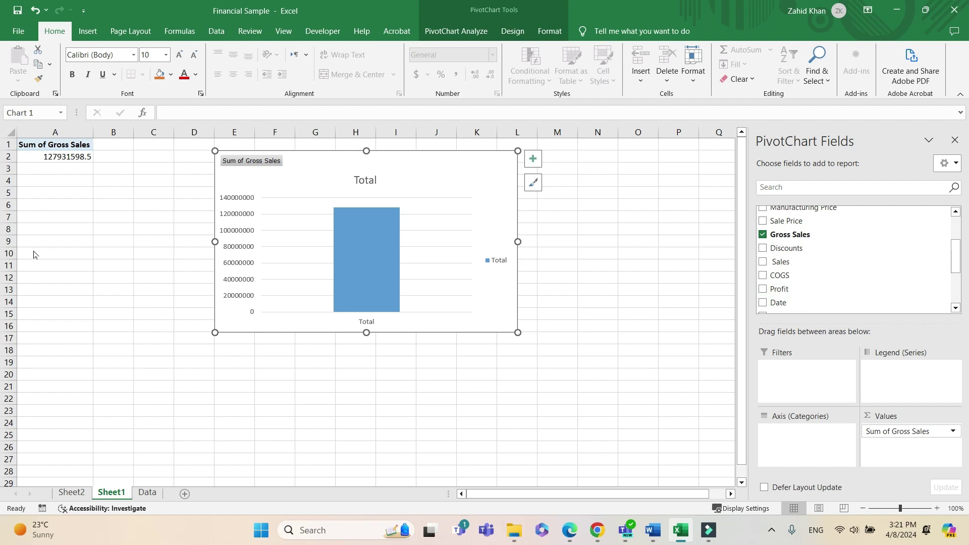
drag(953, 261, 958, 231)
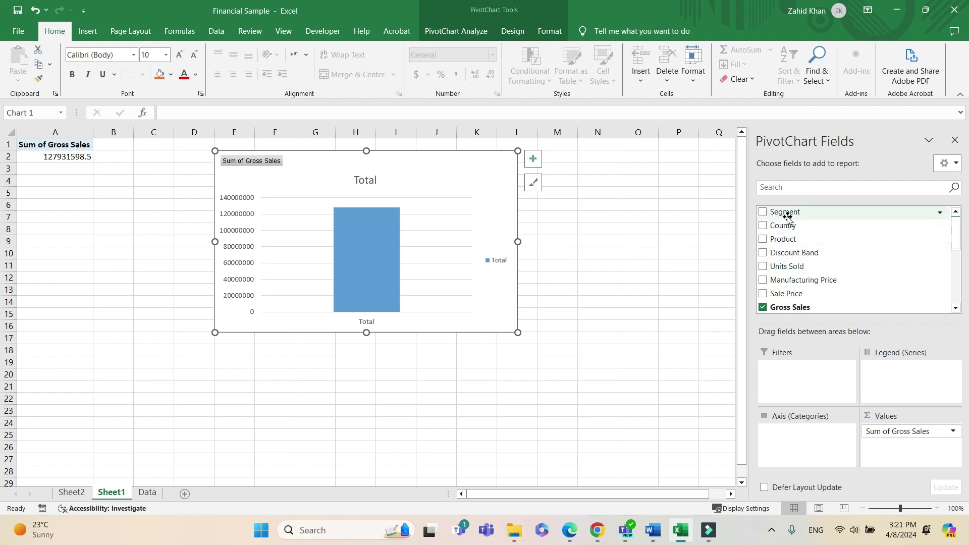
drag(787, 225, 804, 444)
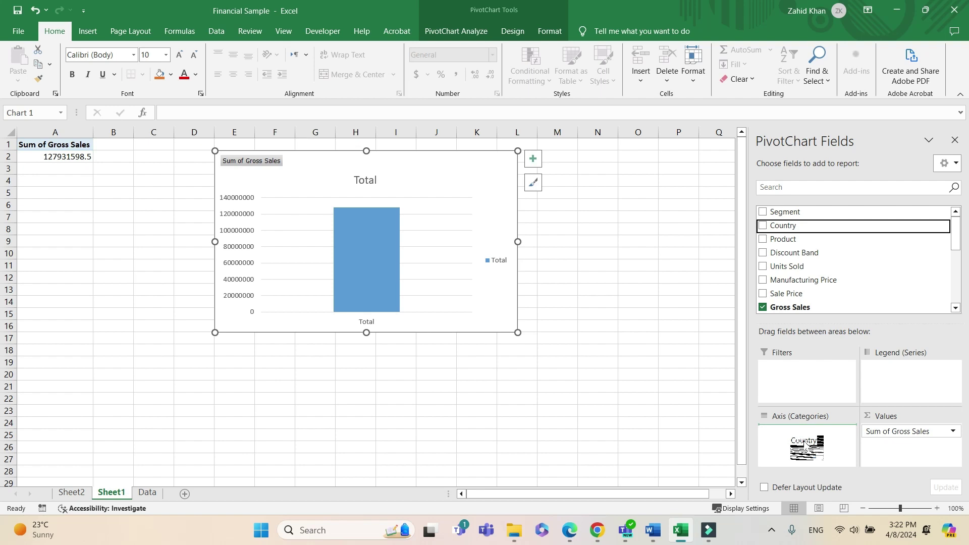
drag(805, 444, 809, 444)
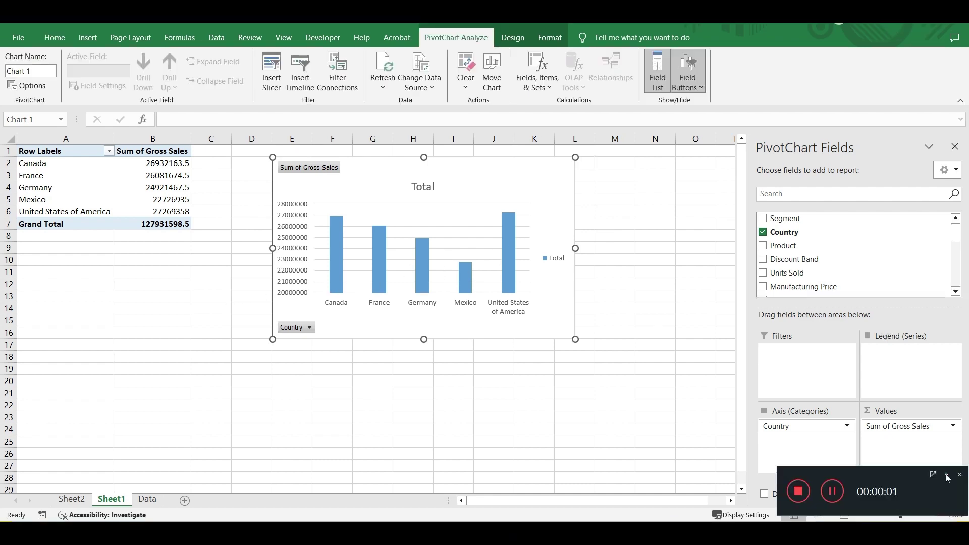
click(946, 477)
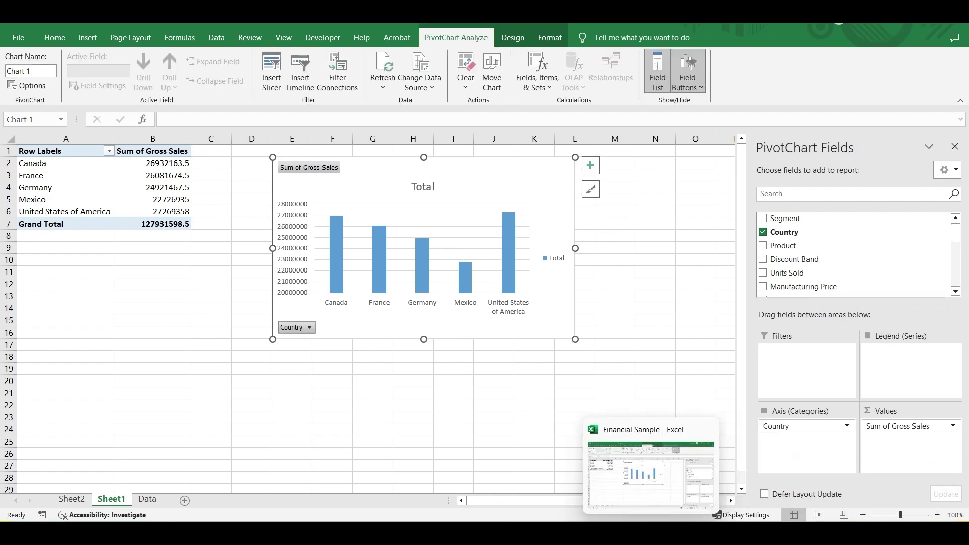
Step: Sort the PivotTable's countries by Sum of Gross Sales from largest to smallest
click(167, 163)
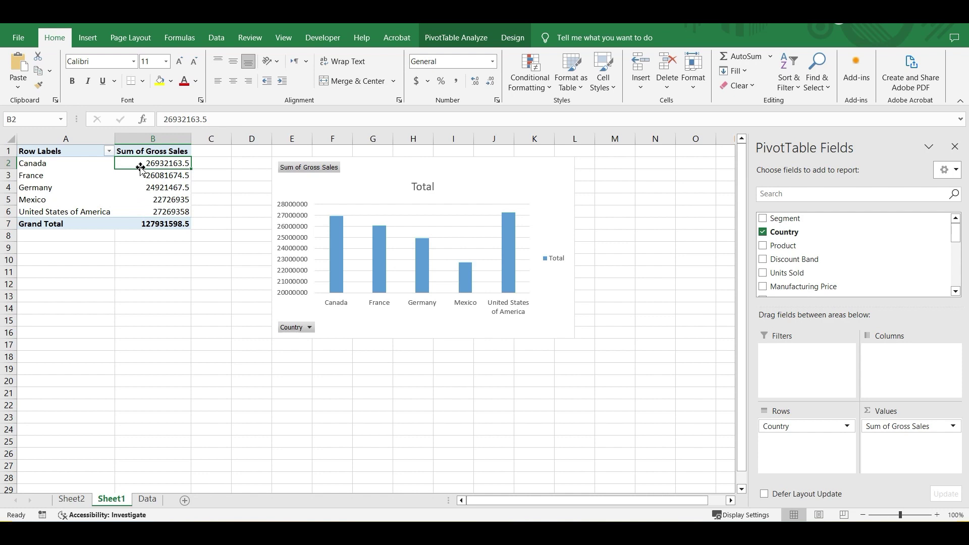
mouse_move(138, 163)
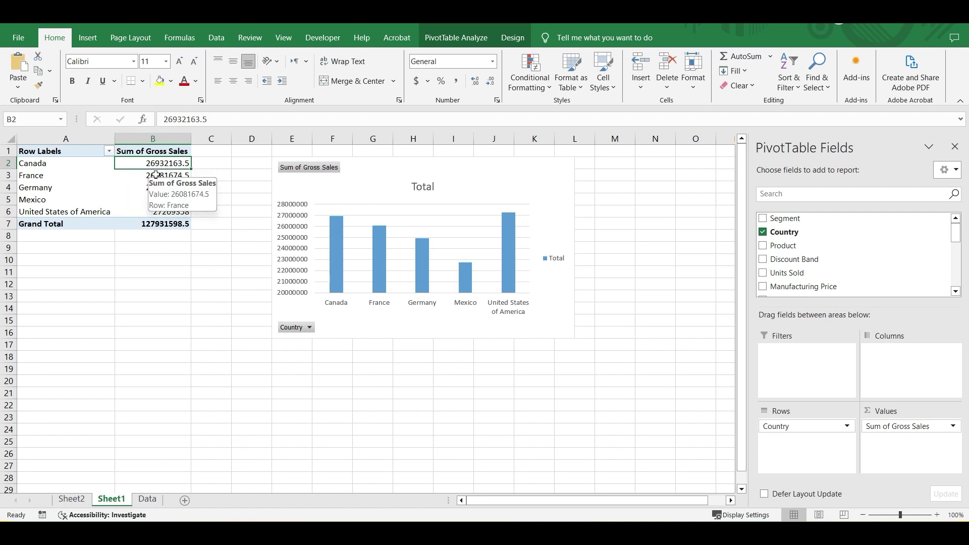
click(216, 38)
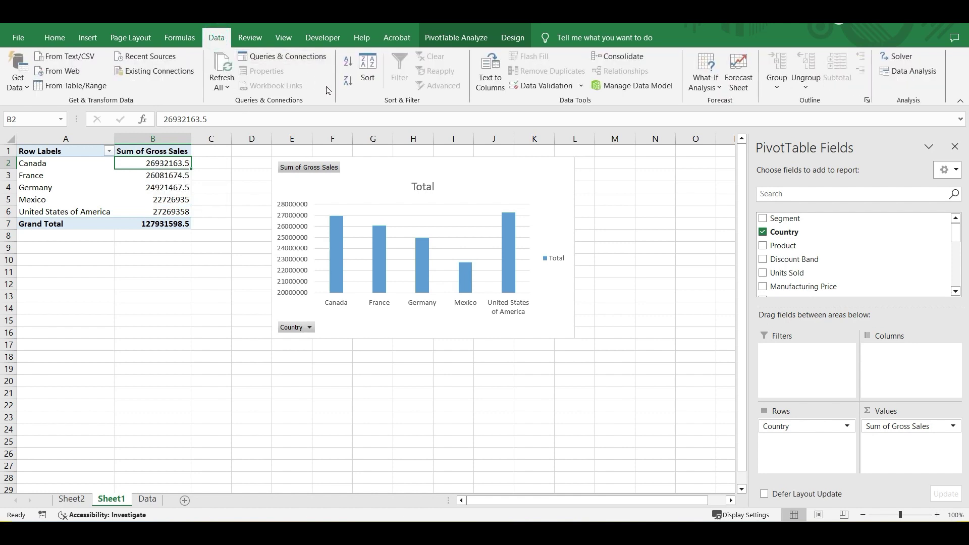
click(346, 84)
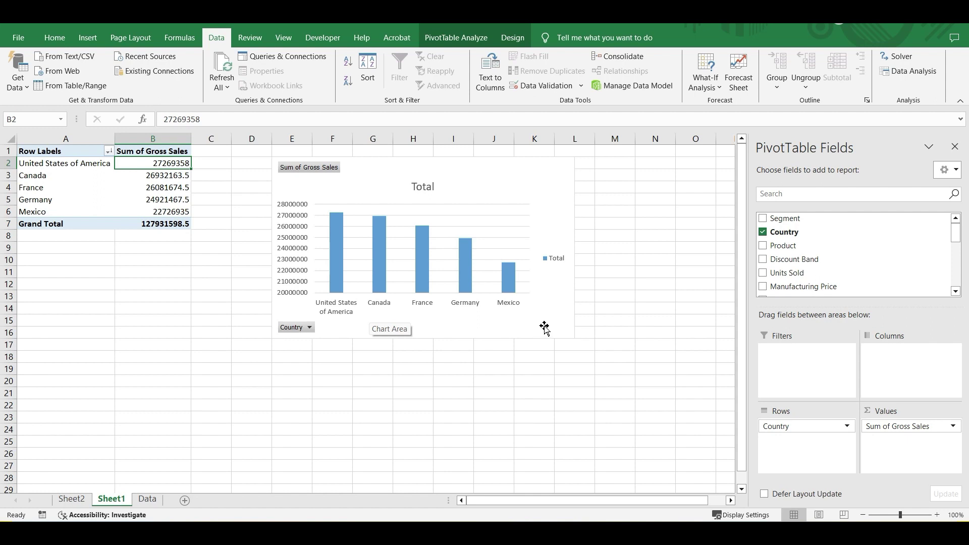
Step: Check the sort and filter options of the PivotChart's Country field without changing them
click(310, 329)
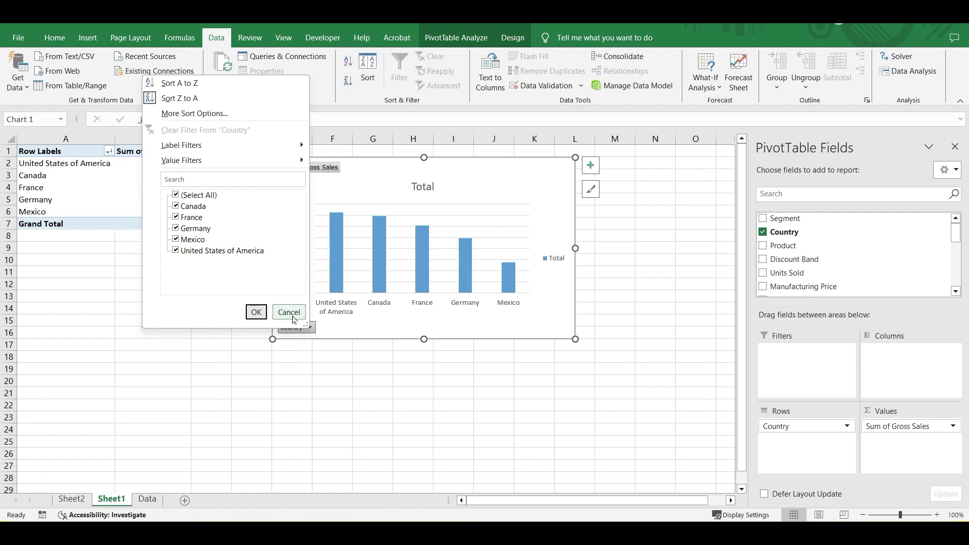
click(294, 317)
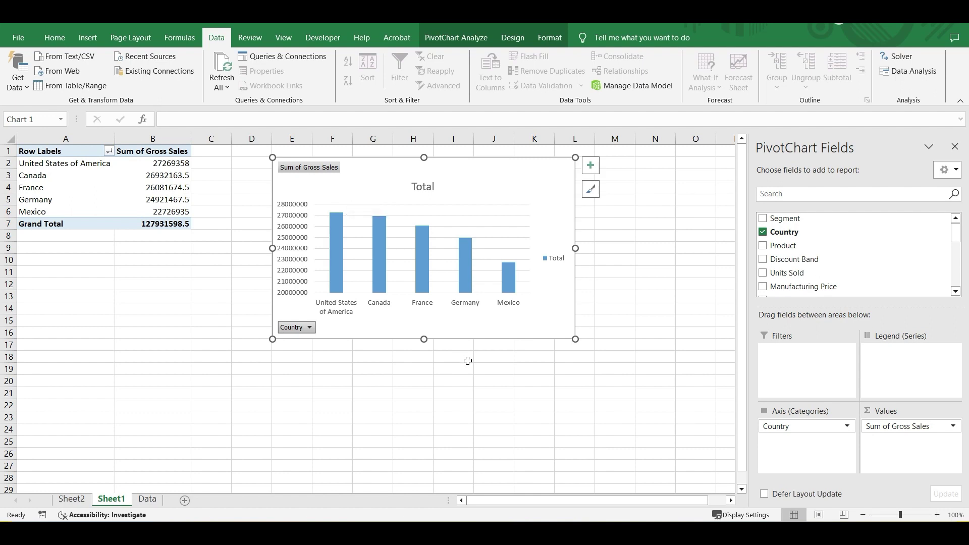
Step: Apply the chart style Style 2 to the gross sales PivotChart
click(594, 192)
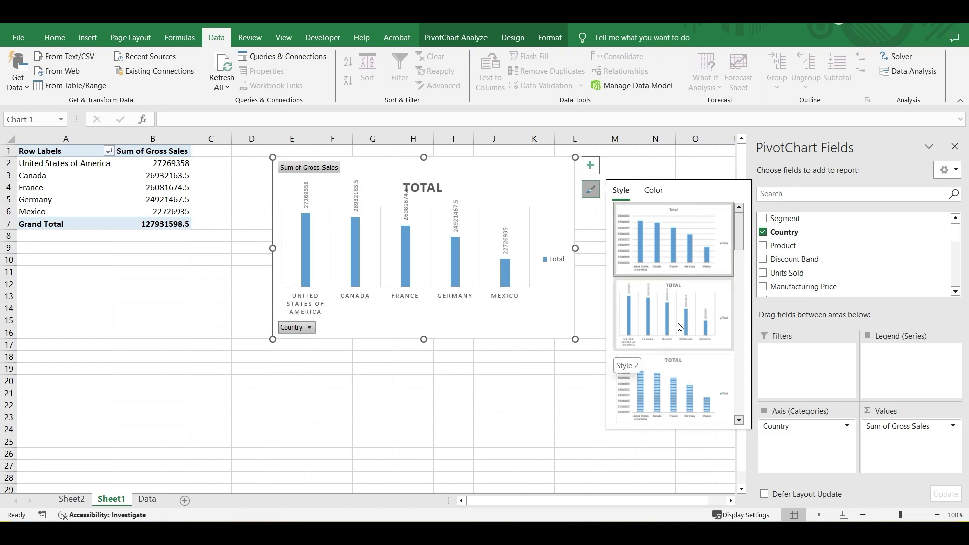
click(671, 313)
click(669, 307)
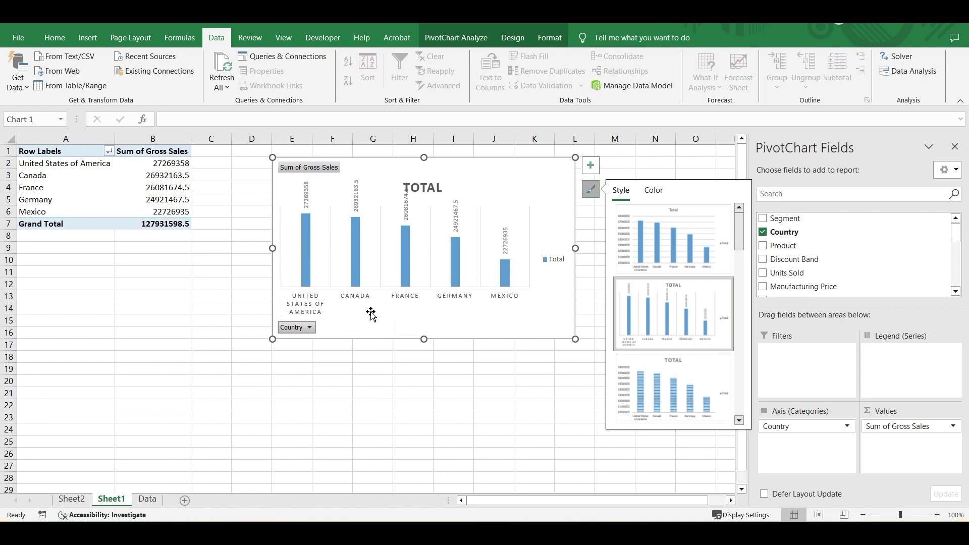
Step: Move the chart title up toward the chart's upper edge so it clears the data labels
click(423, 190)
drag(431, 177, 434, 164)
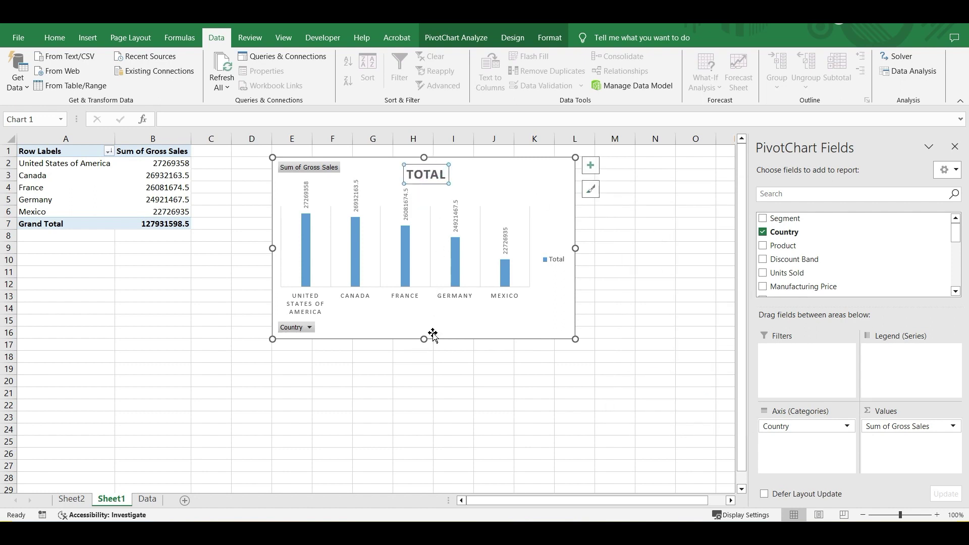
click(480, 331)
Step: Apply the chart style with the dark gray gradient background and horizontal data labels to the PivotChart
click(596, 197)
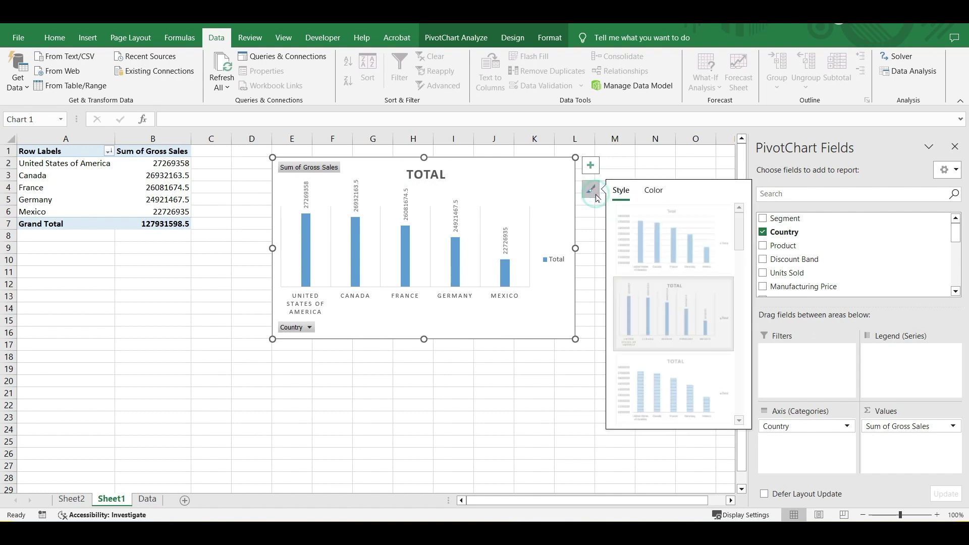
drag(742, 231, 740, 323)
click(684, 283)
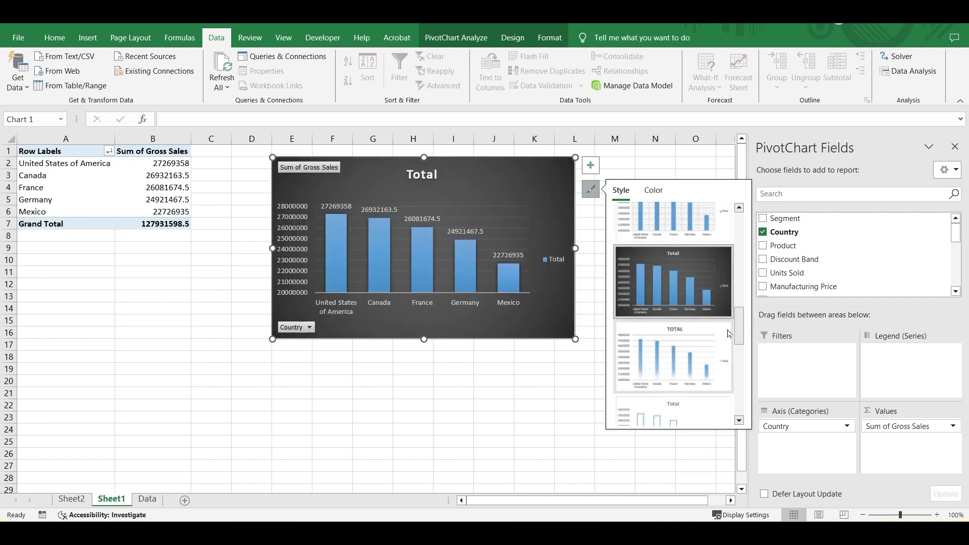
Step: Set the PivotChart's color scheme to Colorful Palette 2
click(654, 191)
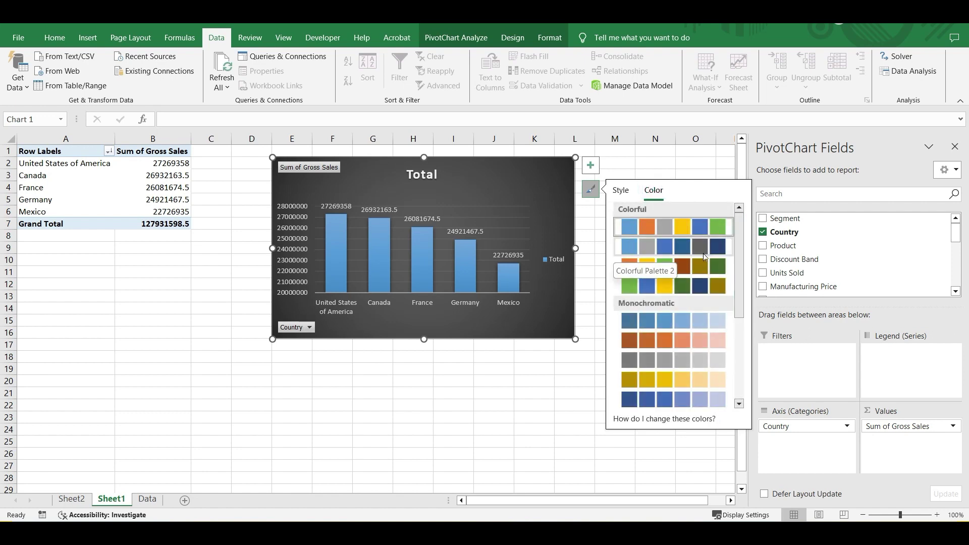
mouse_move(746, 310)
mouse_down()
mouse_move(746, 371)
mouse_move(745, 308)
mouse_up()
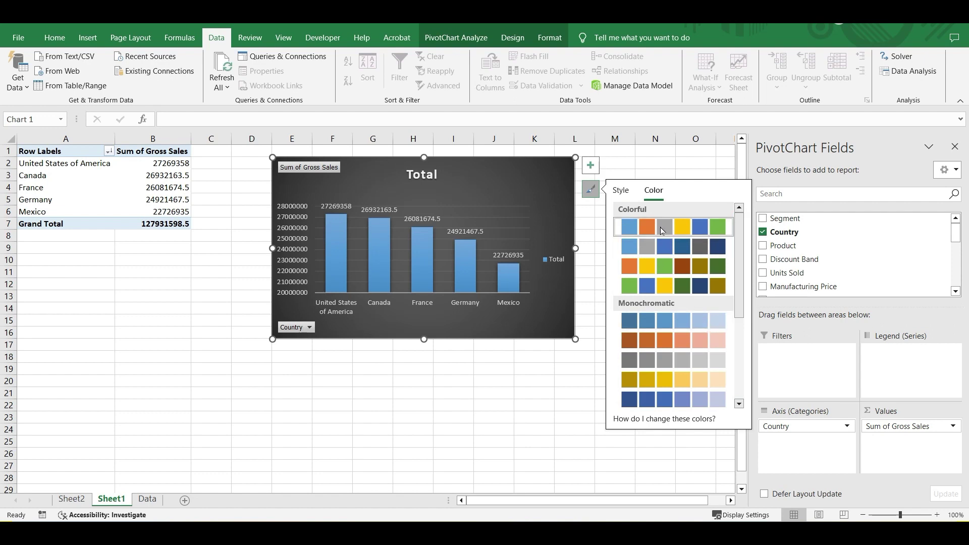
click(655, 244)
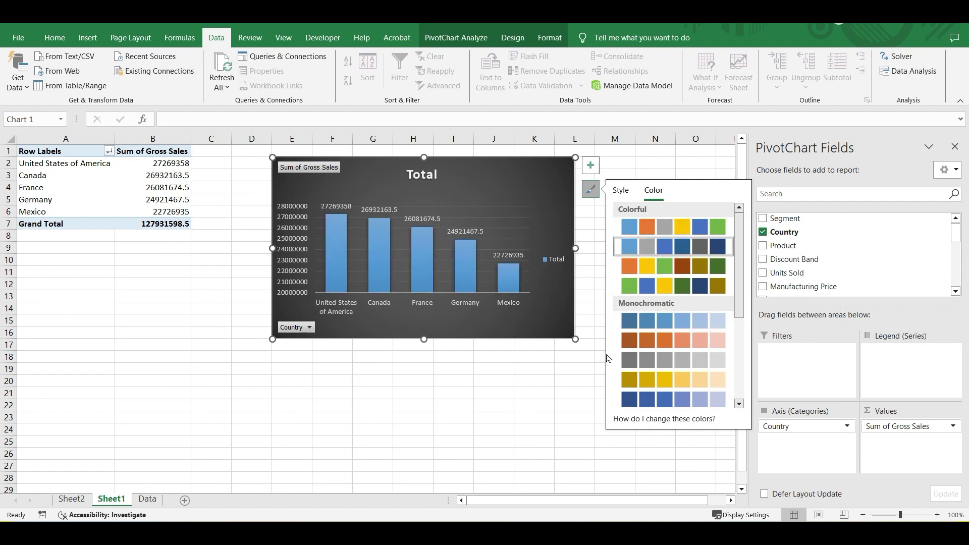
Step: Review the PivotChart's chart elements and the available data label positions
click(547, 396)
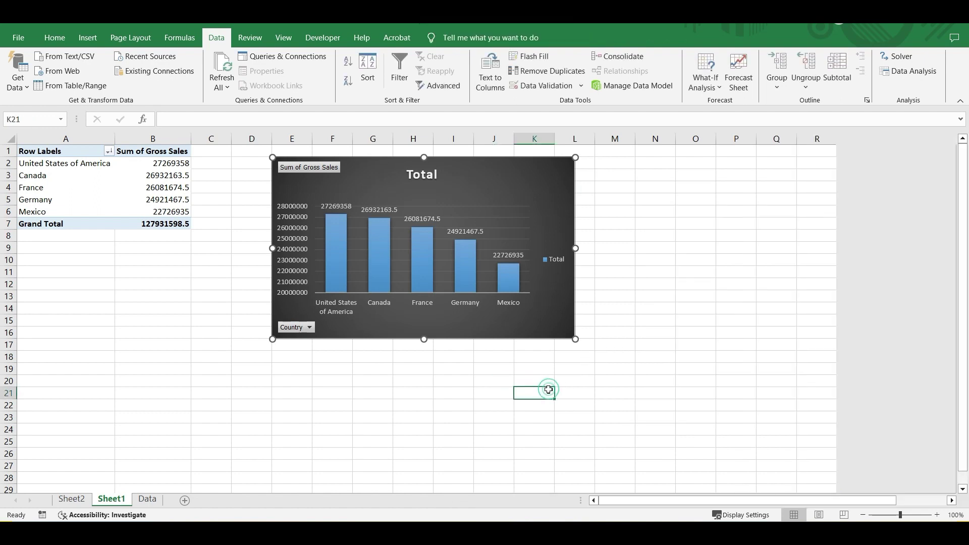
click(516, 178)
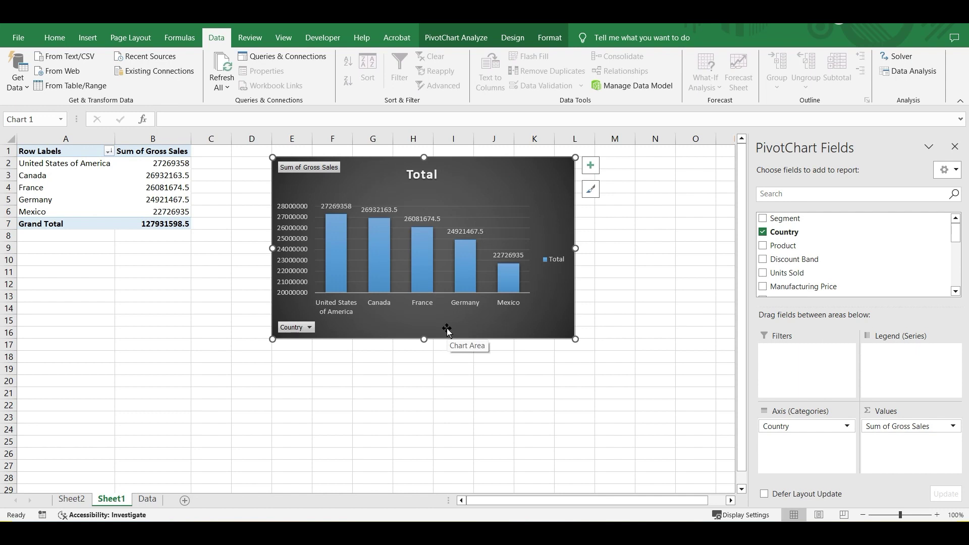
click(590, 165)
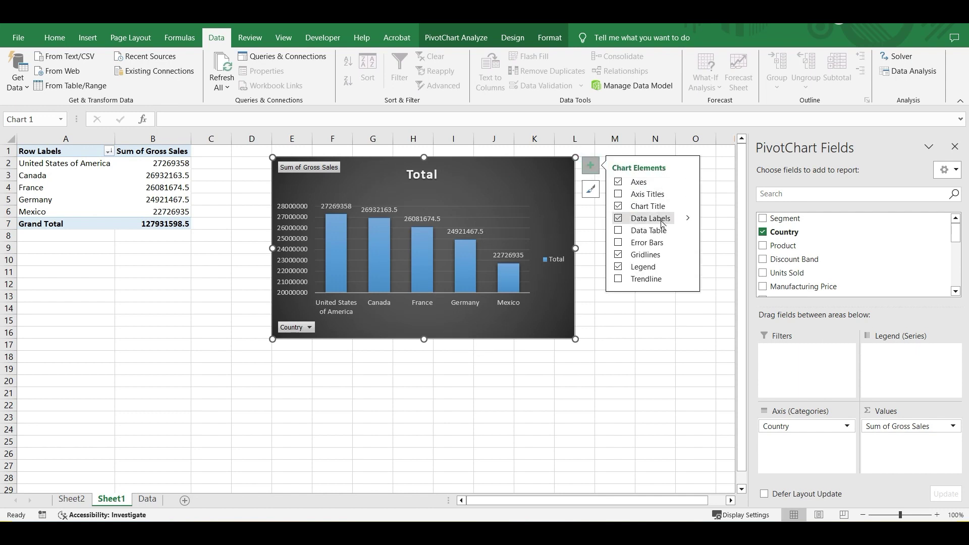
click(689, 221)
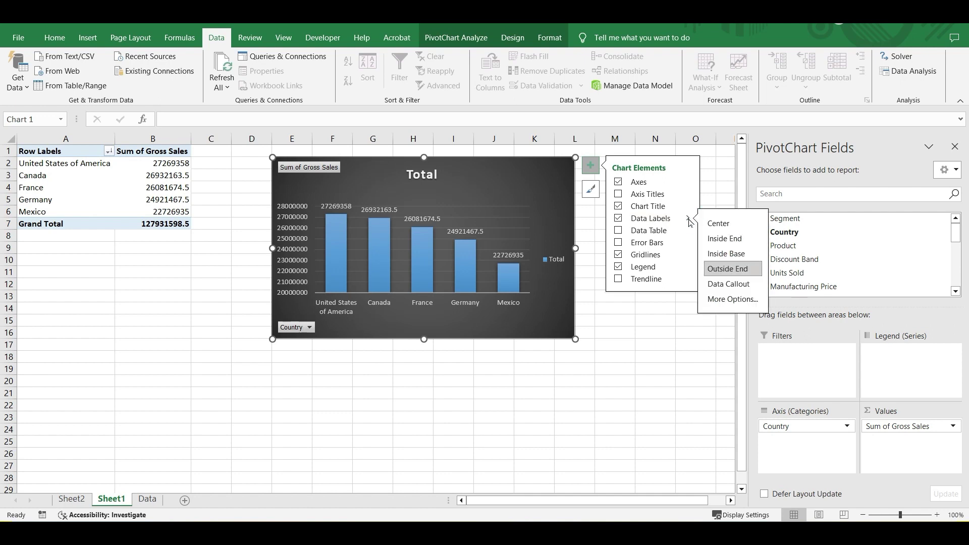
click(660, 434)
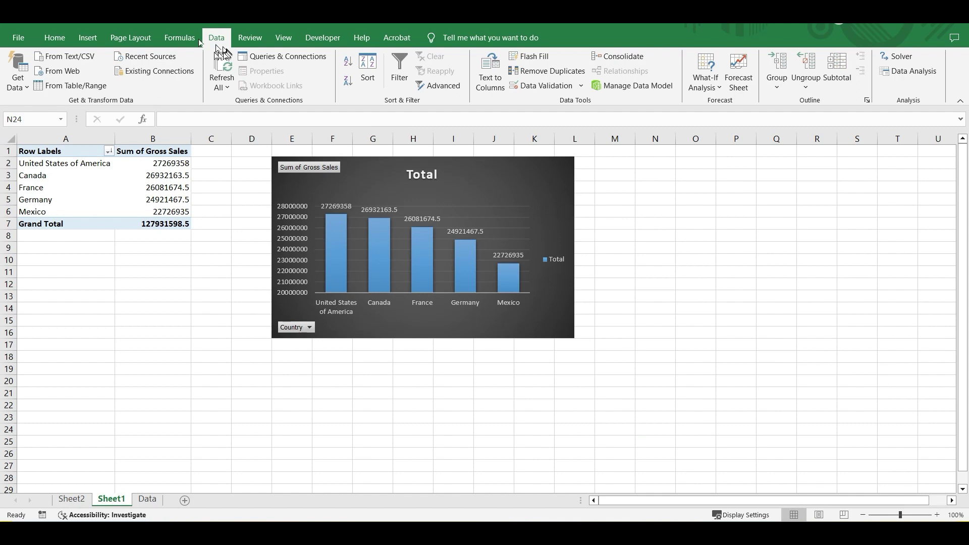
Step: Add the Product field to the PivotChart's axis categories below Country
key(alt+Tab)
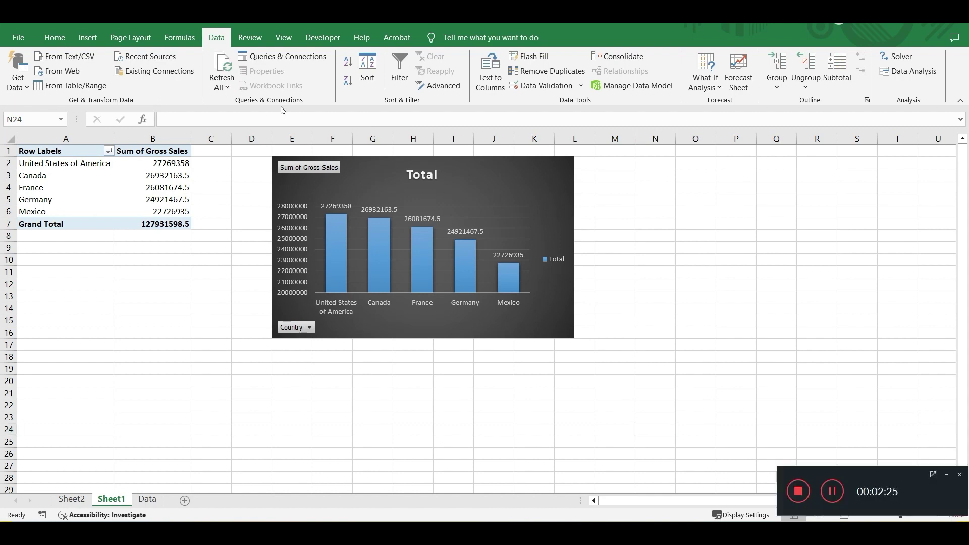
click(370, 327)
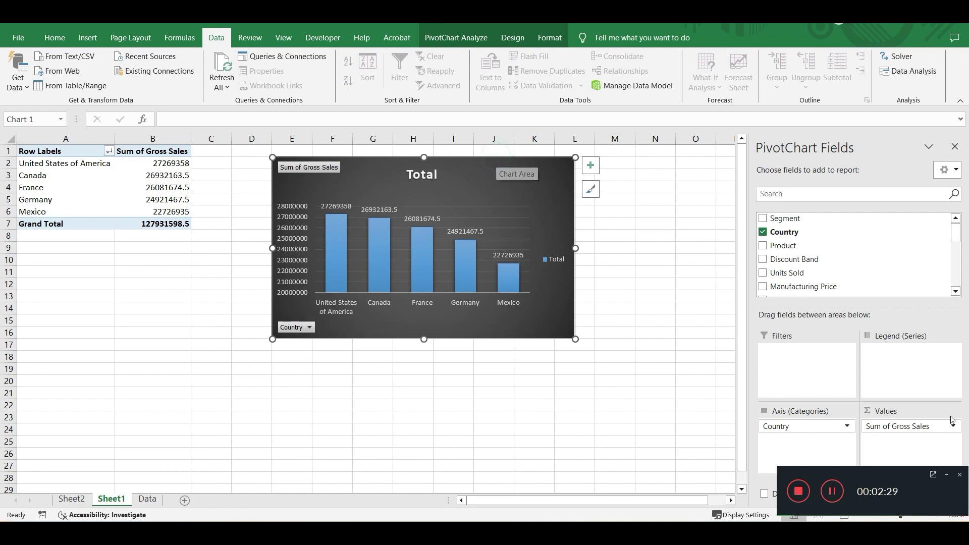
click(948, 475)
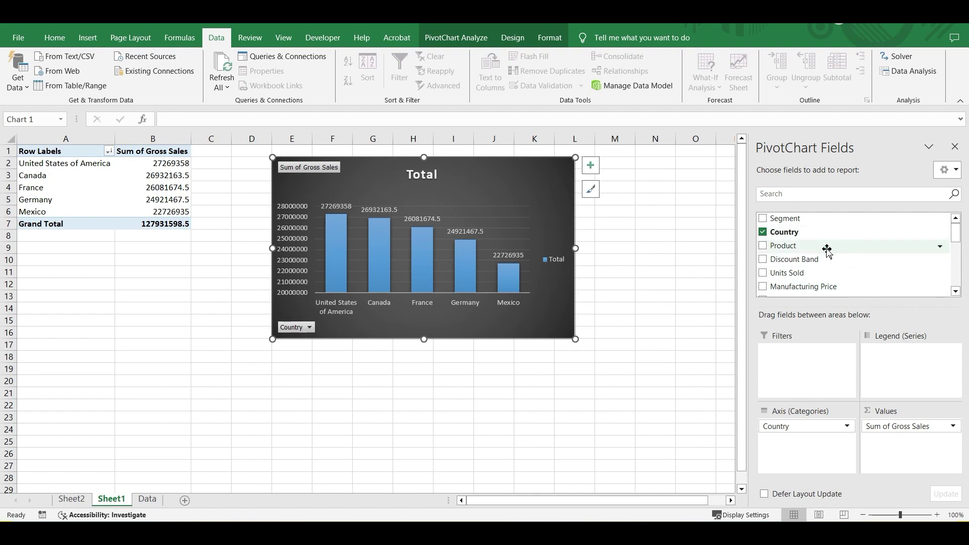
drag(828, 250, 828, 448)
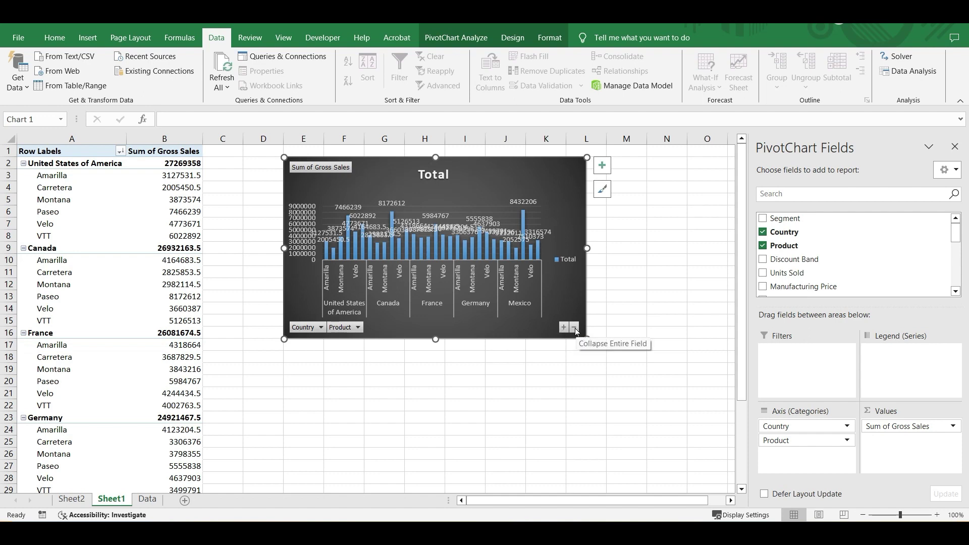
Step: Collapse the chart's entire field to country level, expand it to products again and shift the chart slightly toward the PivotTable
click(576, 330)
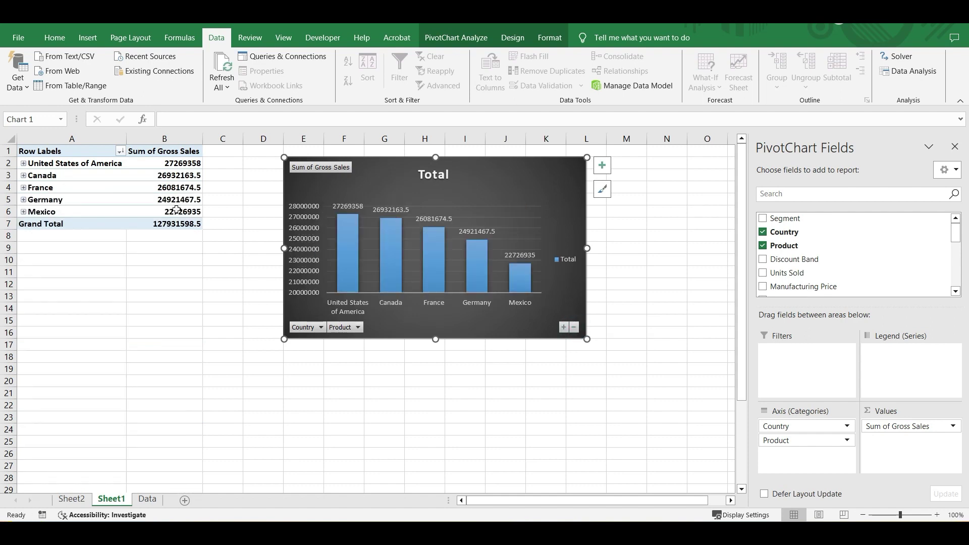
click(564, 329)
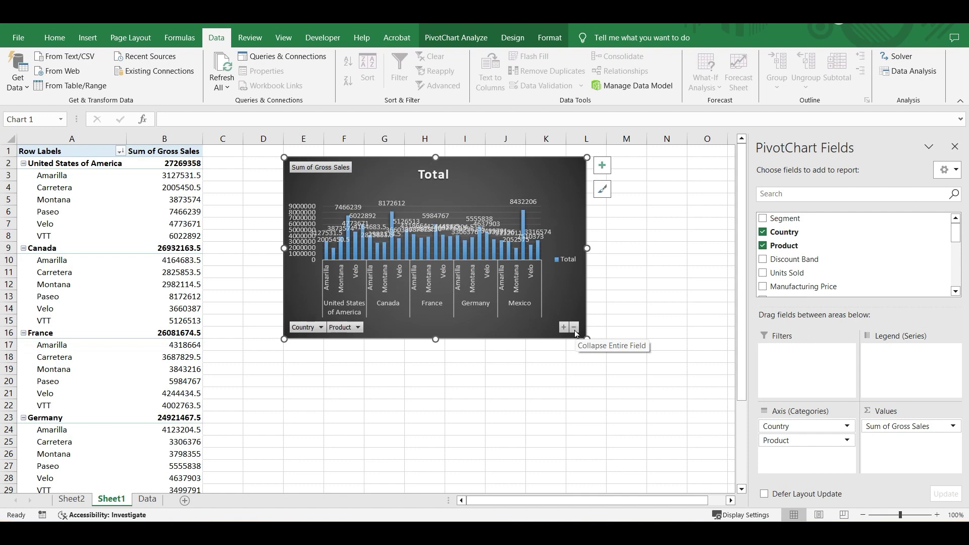
drag(492, 159, 464, 160)
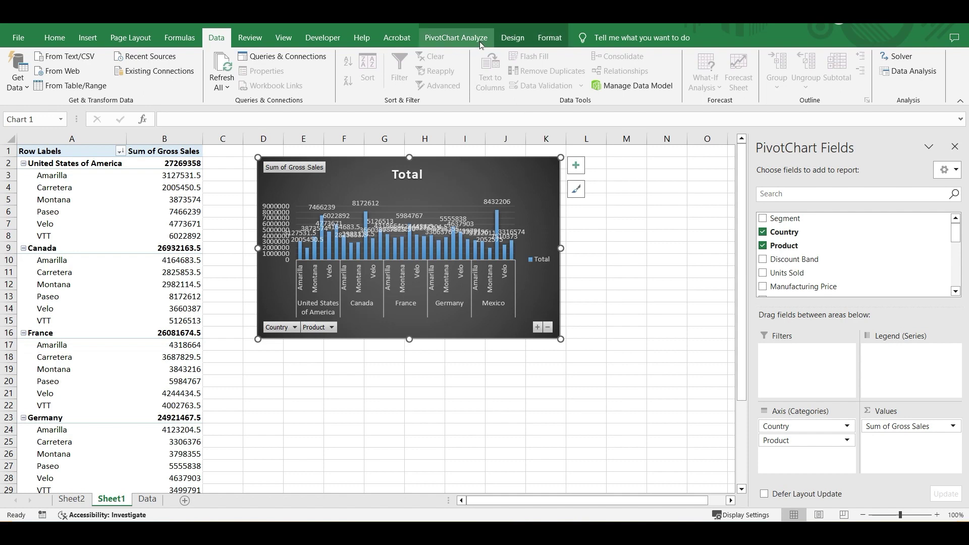
Step: Compare the available chart types and change the PivotChart's type to Line
click(512, 39)
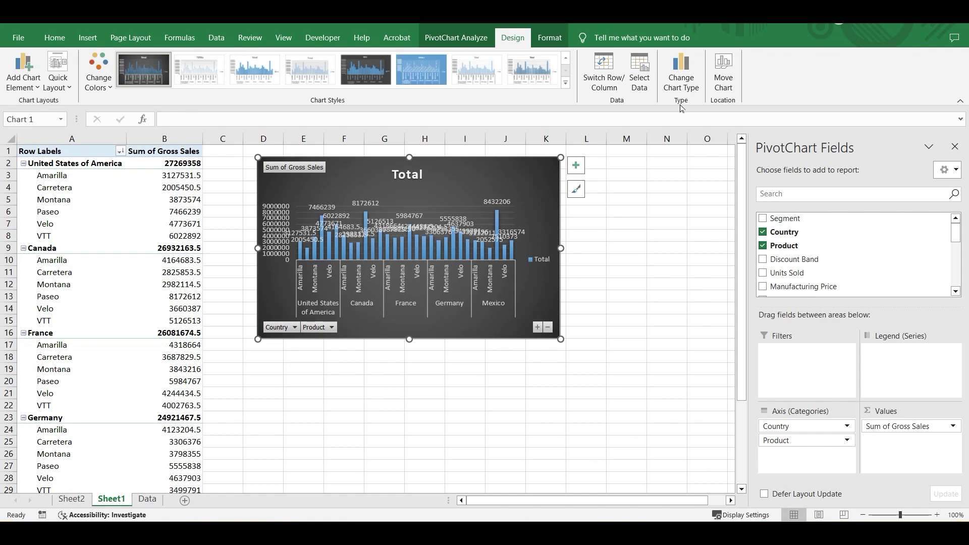
click(687, 90)
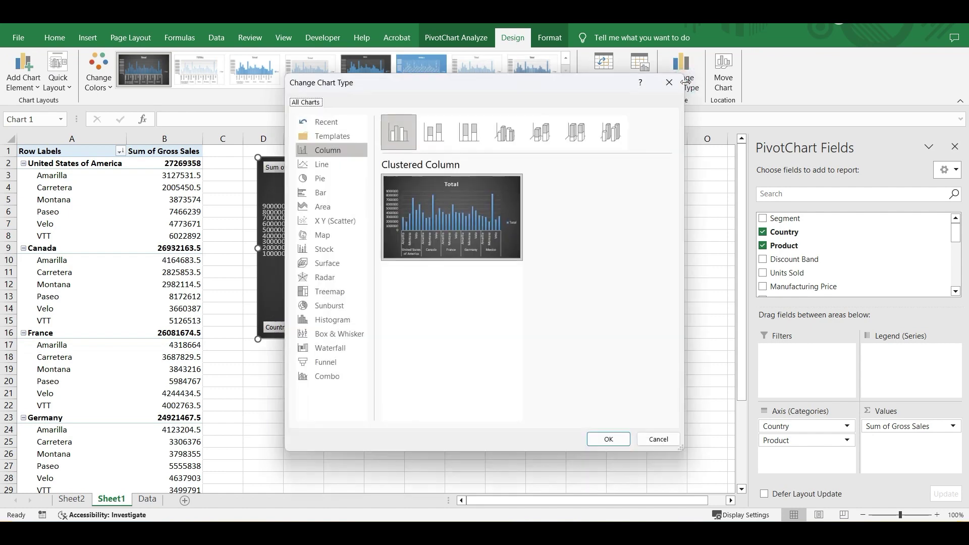
click(345, 169)
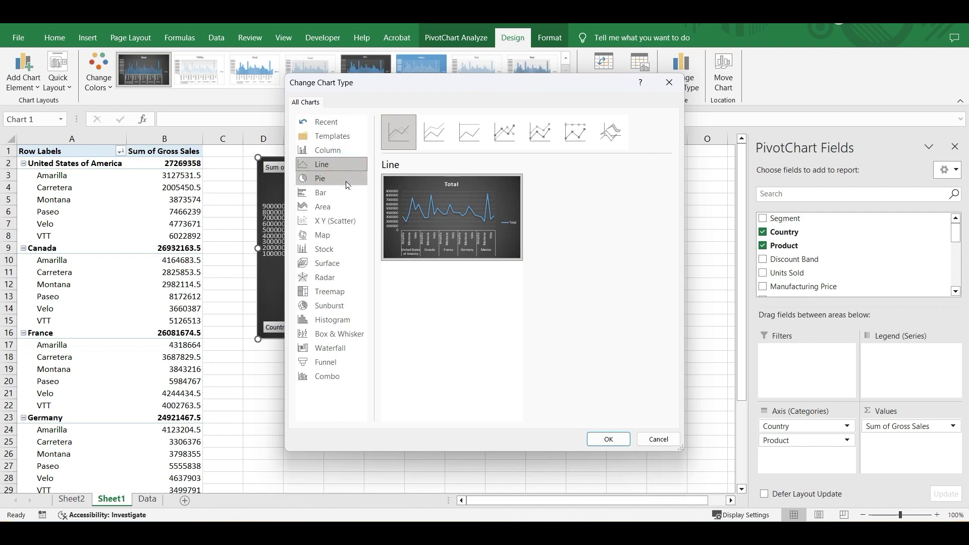
click(348, 182)
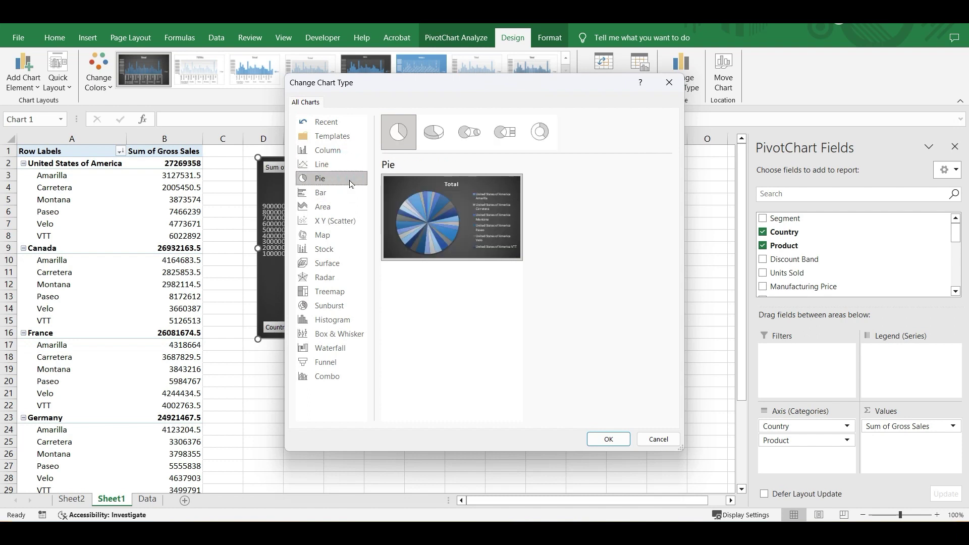
click(347, 193)
click(348, 208)
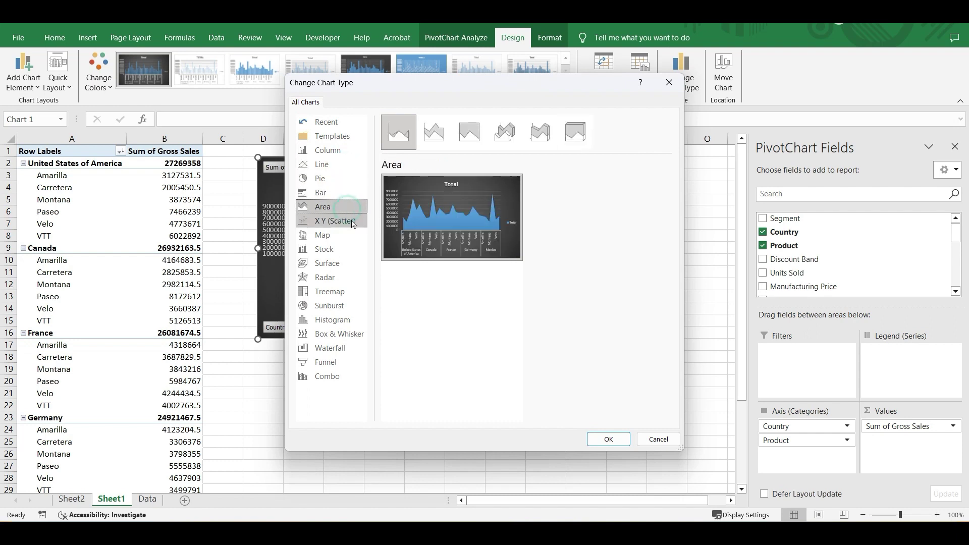
click(353, 223)
click(351, 240)
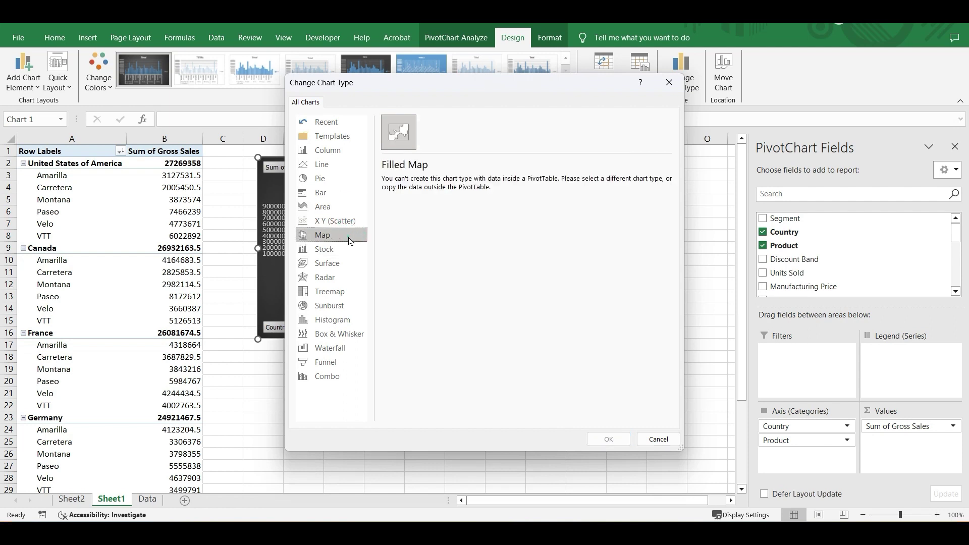
click(349, 250)
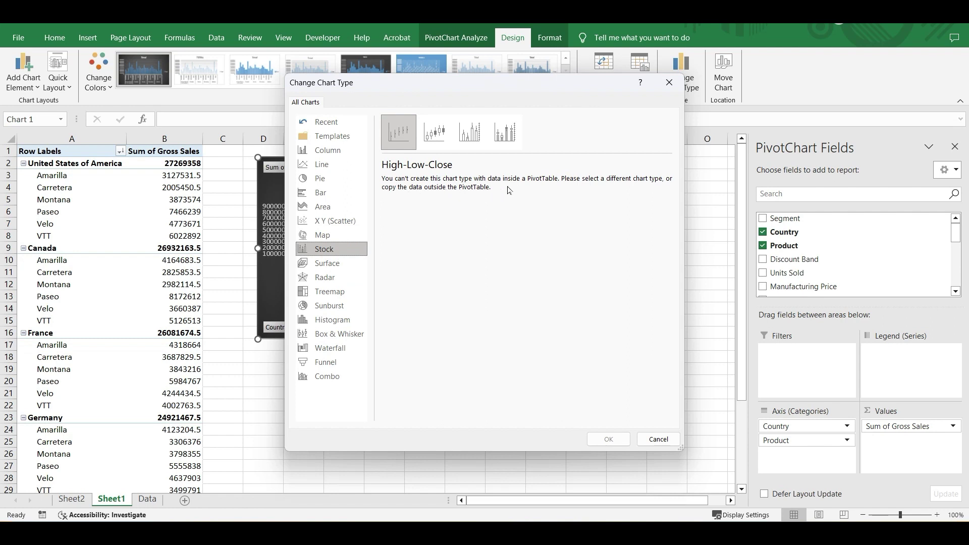
click(355, 207)
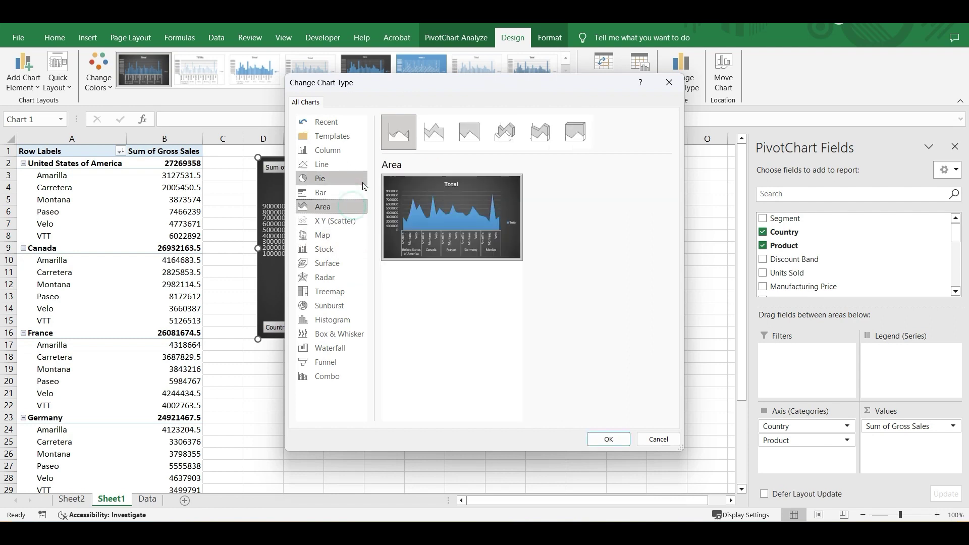
click(360, 167)
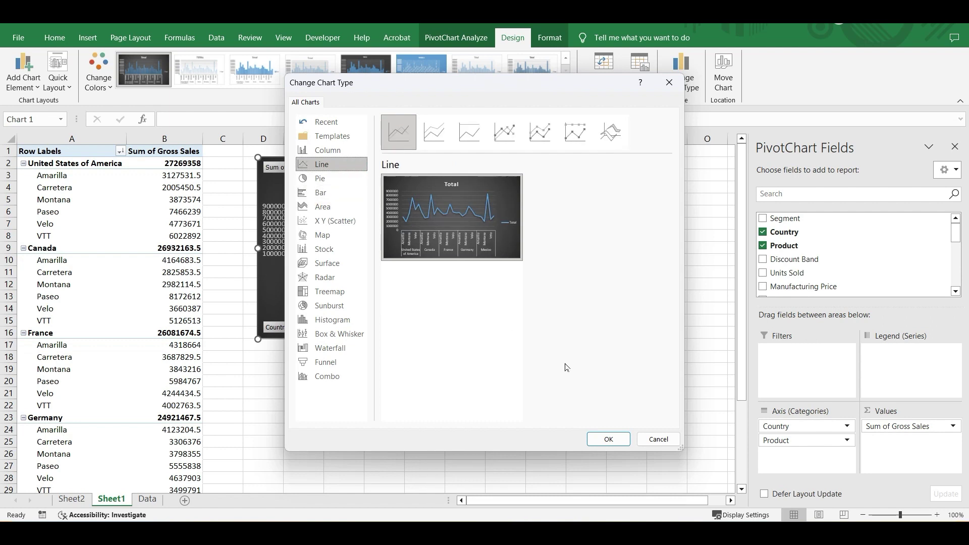
click(607, 439)
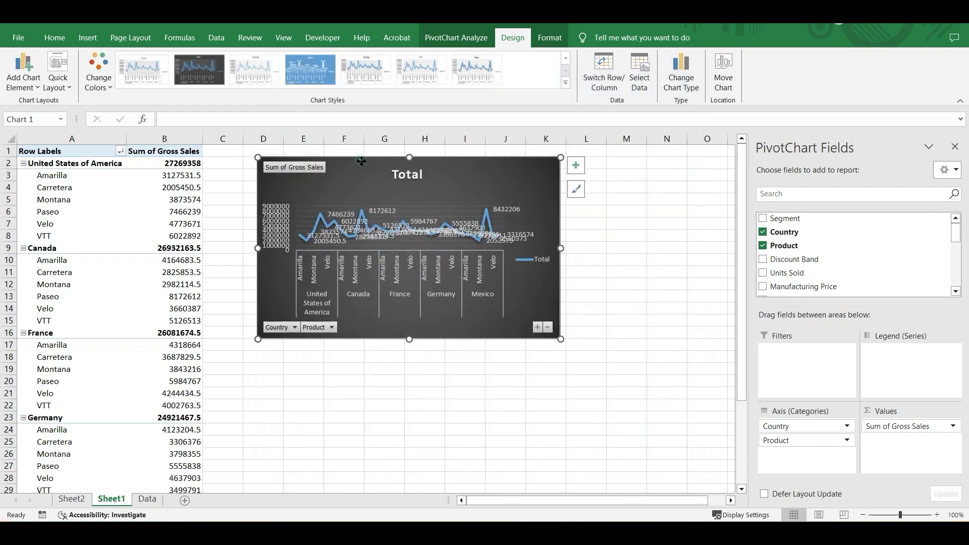
Step: Place the line PivotChart directly beside the PivotTable with its upper corner at about cell C1
drag(361, 158, 383, 216)
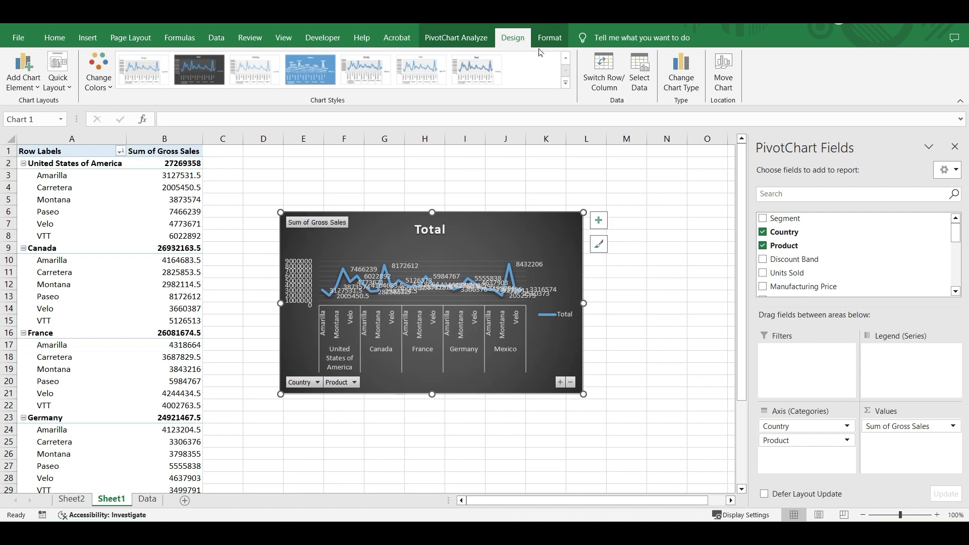
click(473, 36)
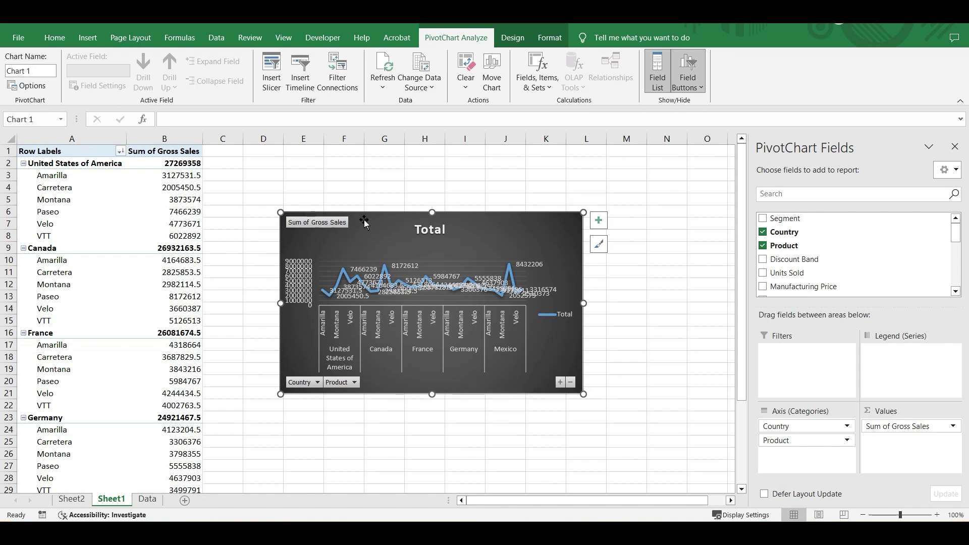
drag(368, 215, 301, 155)
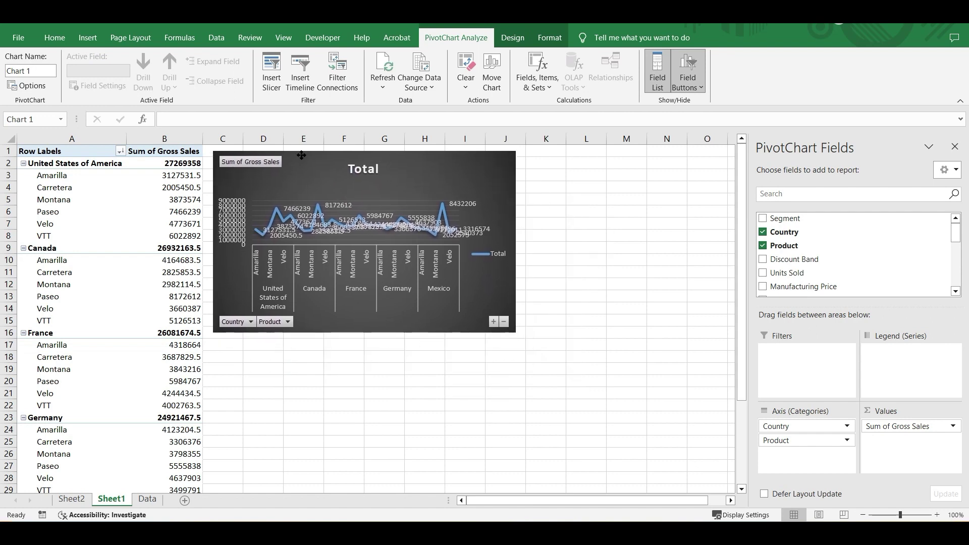
Step: Insert a slicer for the Segment field linked to the PivotChart
click(271, 71)
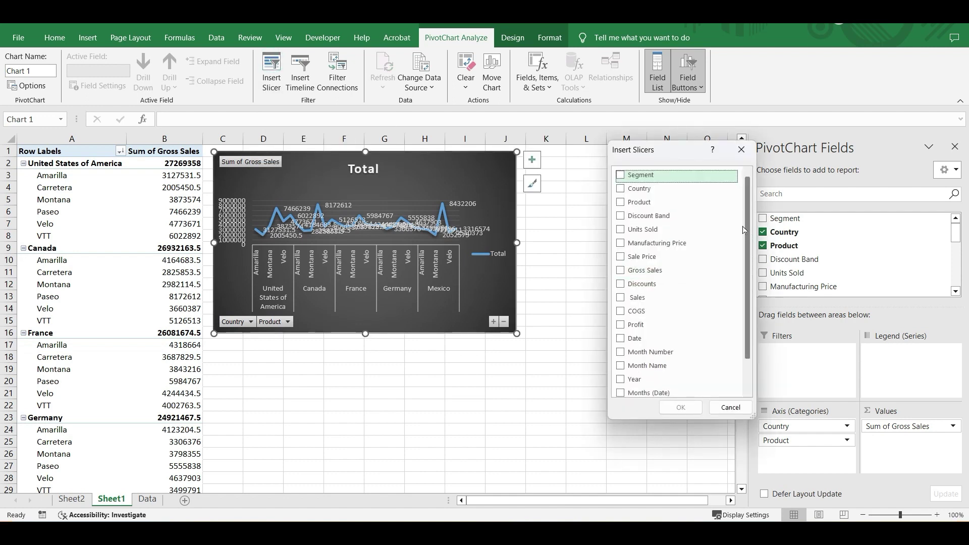
mouse_move(747, 225)
mouse_down()
mouse_move(747, 237)
mouse_move(746, 219)
mouse_up()
click(620, 176)
click(680, 409)
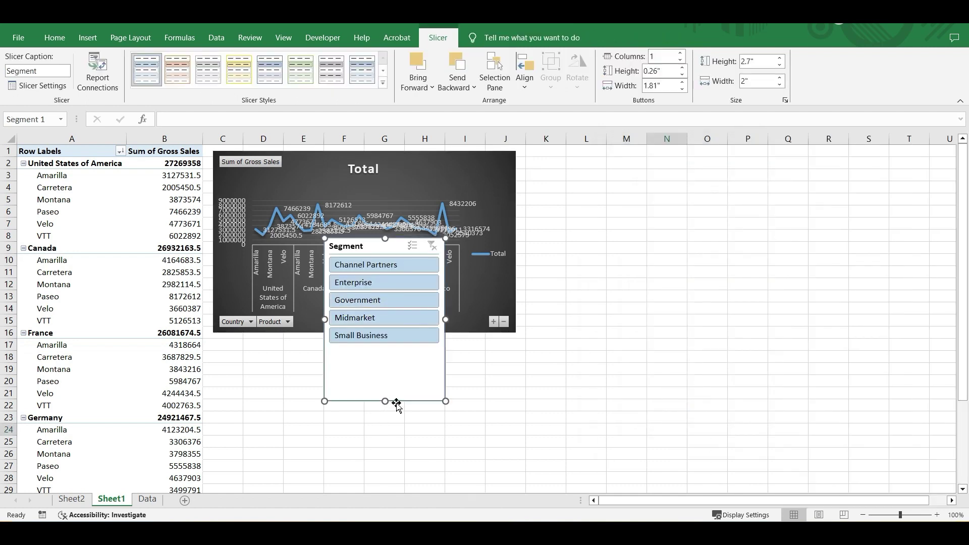
Step: Shorten the Segment slicer to about 1.86" high and place it beside the PivotChart at about cell K1
drag(385, 401, 399, 346)
drag(363, 238, 586, 159)
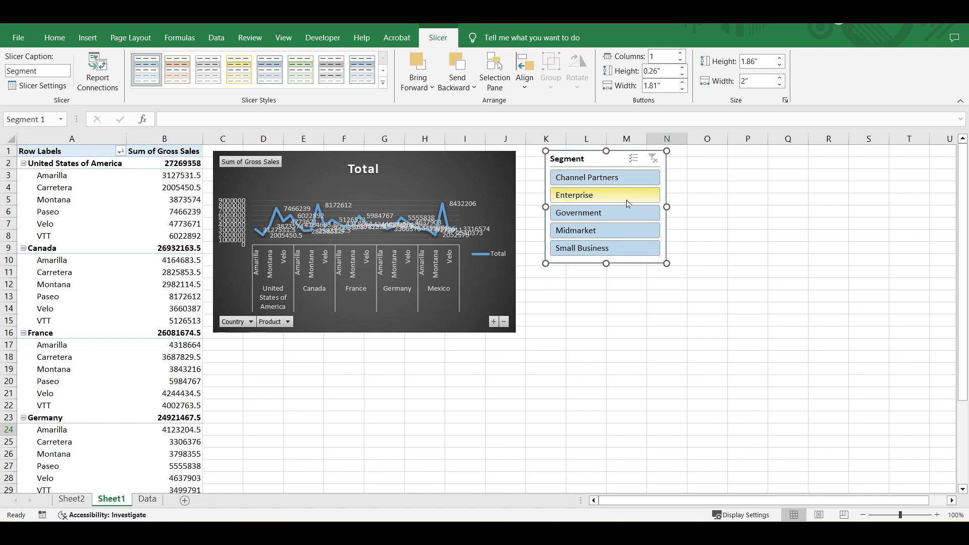
Step: Filter the PivotTable and chart to the Government segment with the slicer, clear the filter and expand the chart's entire field
click(628, 213)
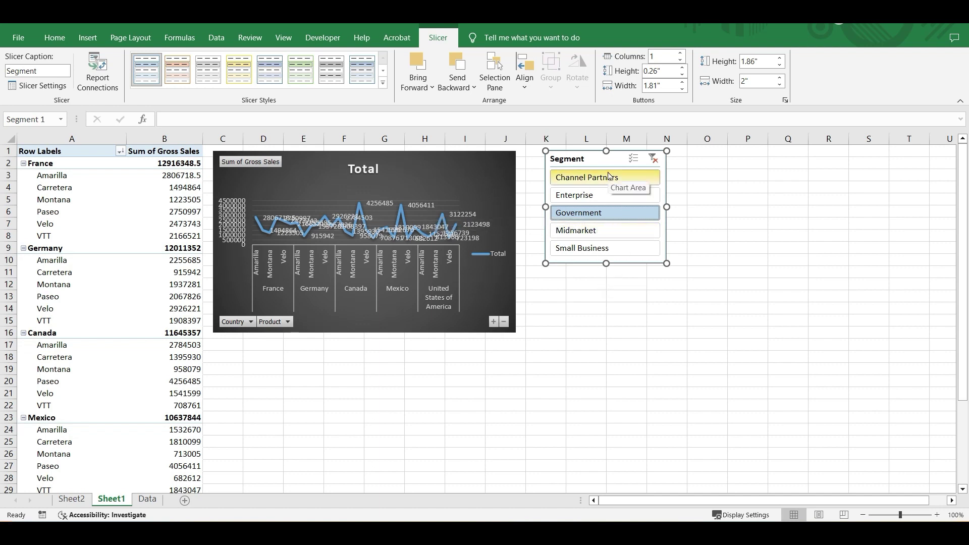
click(653, 164)
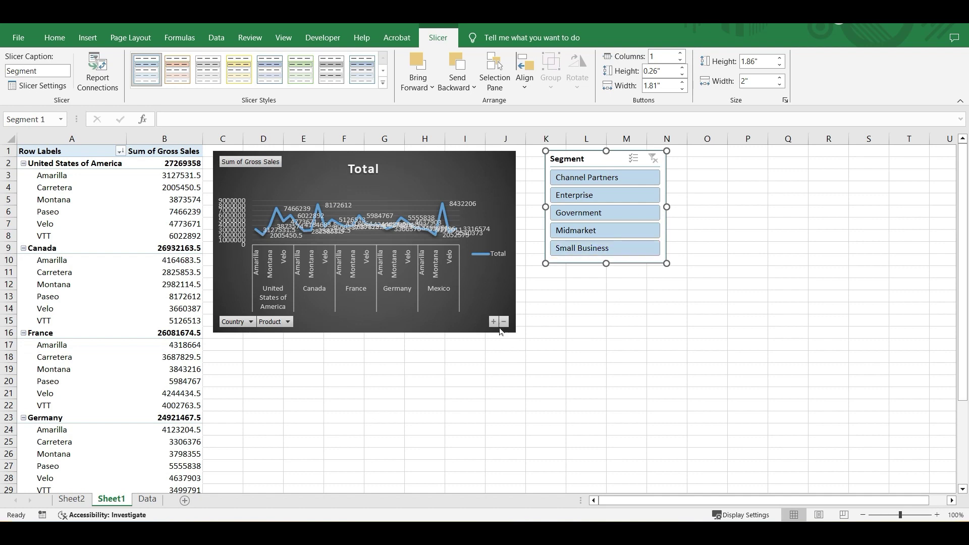
click(494, 324)
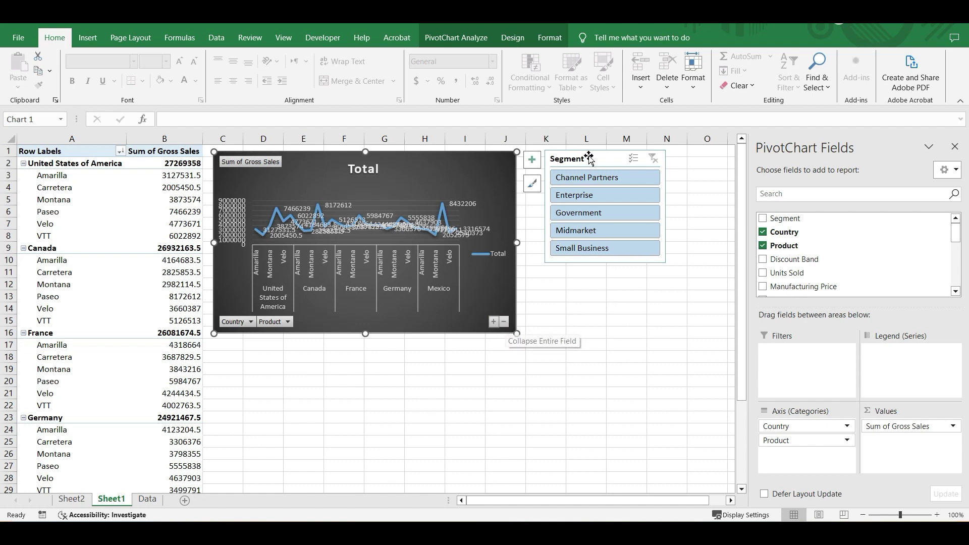
Step: Filter the data by the Channel Partners segment and by Enterprise with the slicer, and clear the filter
click(596, 182)
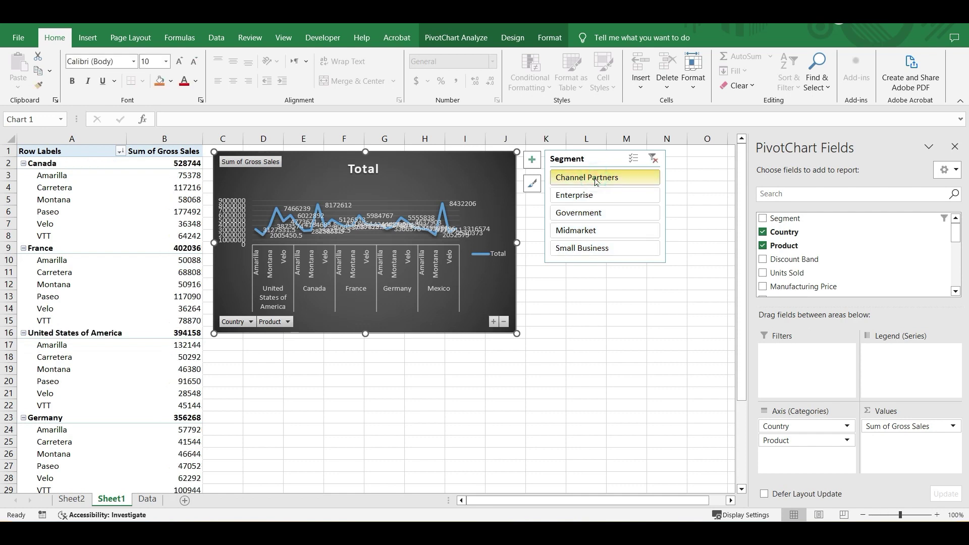
click(596, 197)
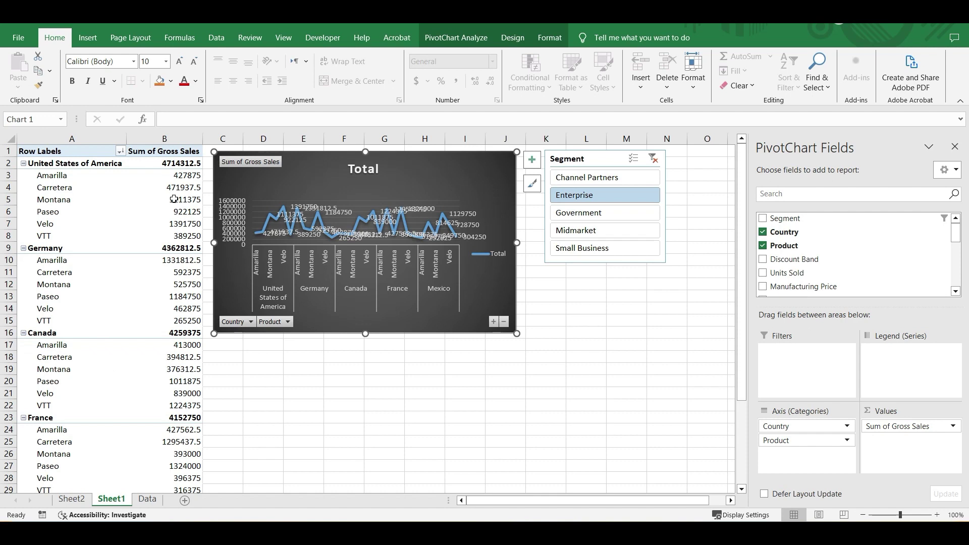
mouse_move(173, 224)
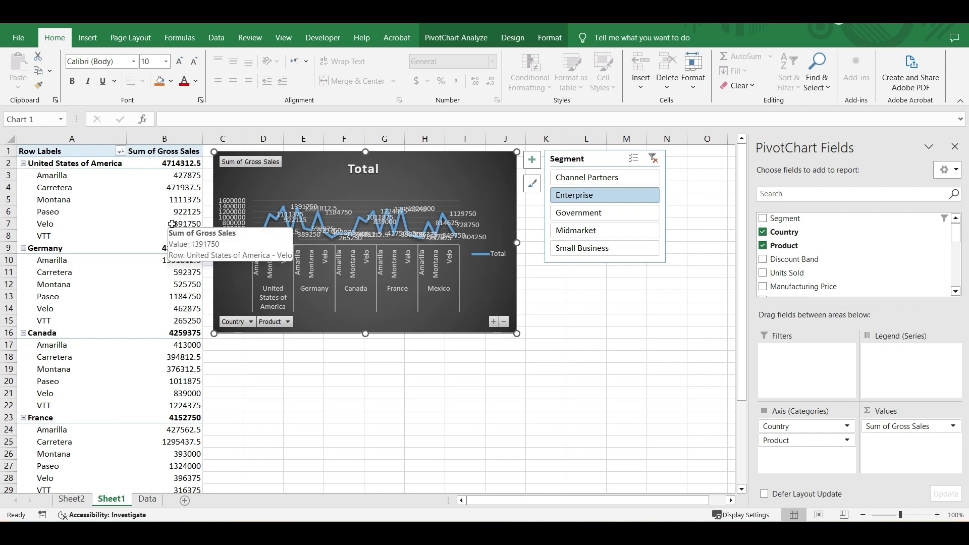
click(654, 158)
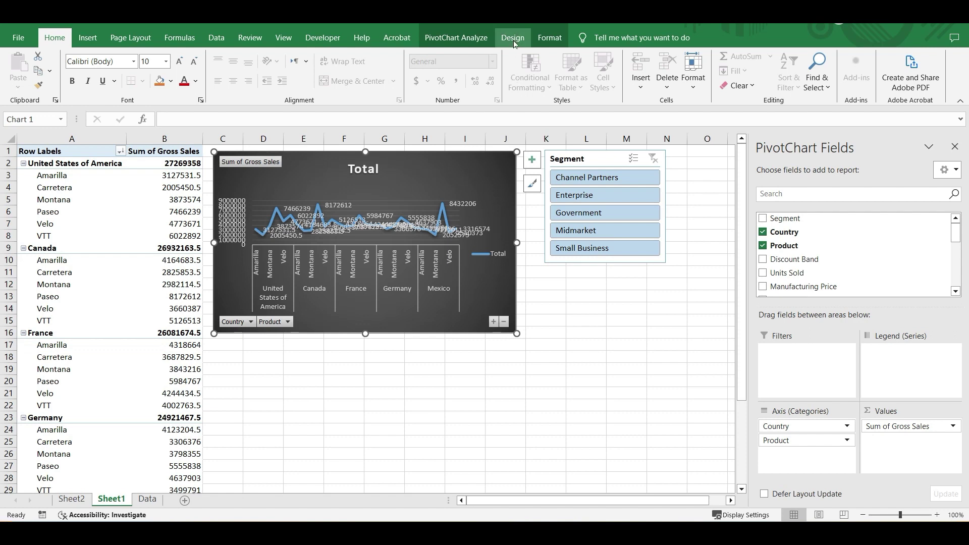
Step: Insert a second PivotChart of the Pie type from the gross sales PivotTable
click(464, 38)
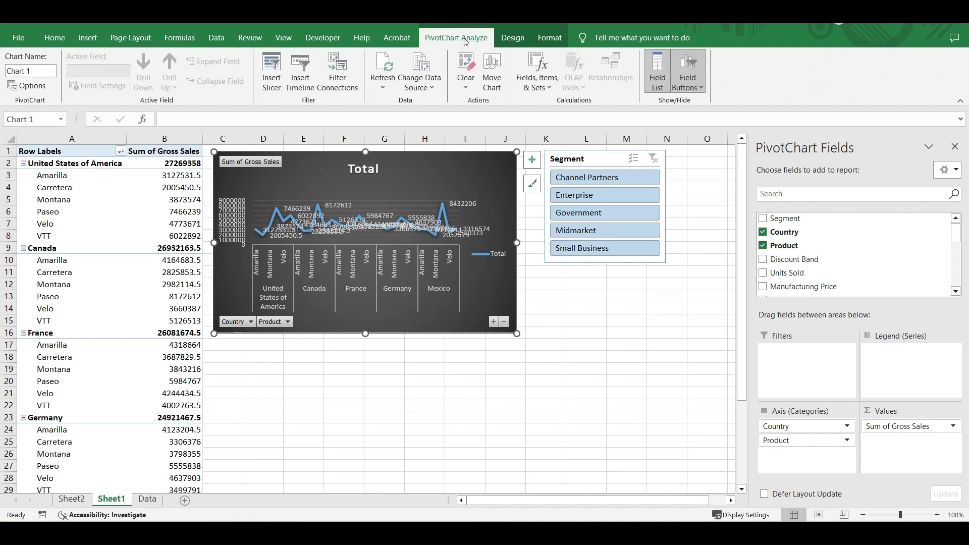
click(87, 211)
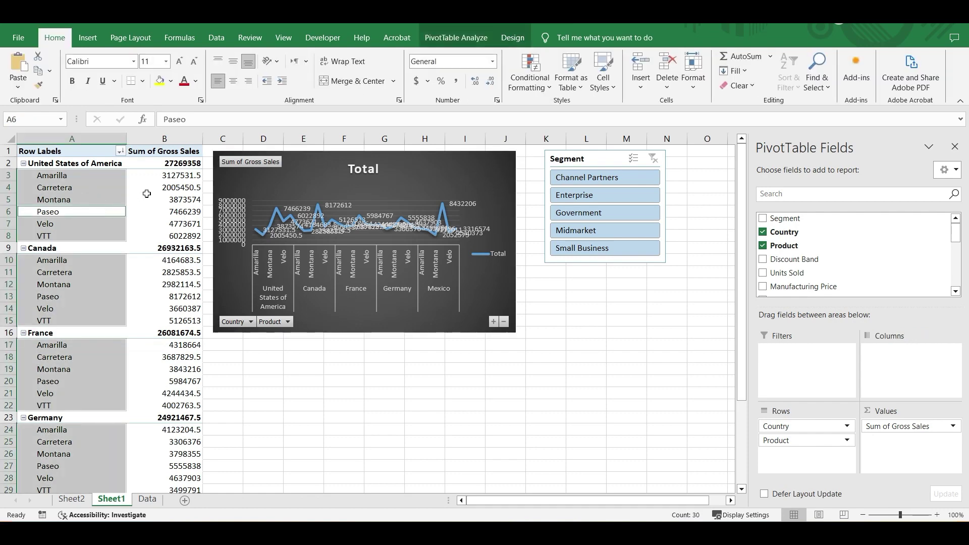
click(74, 199)
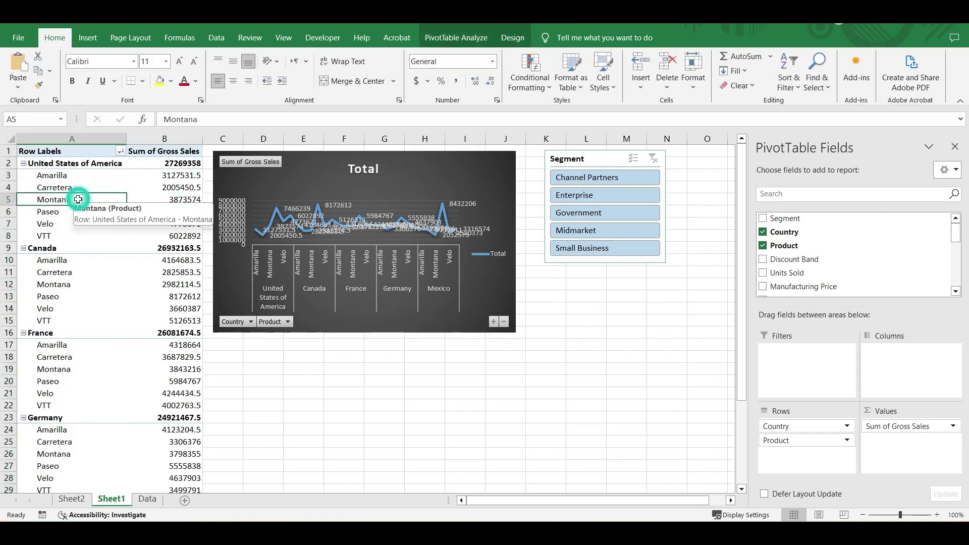
click(475, 35)
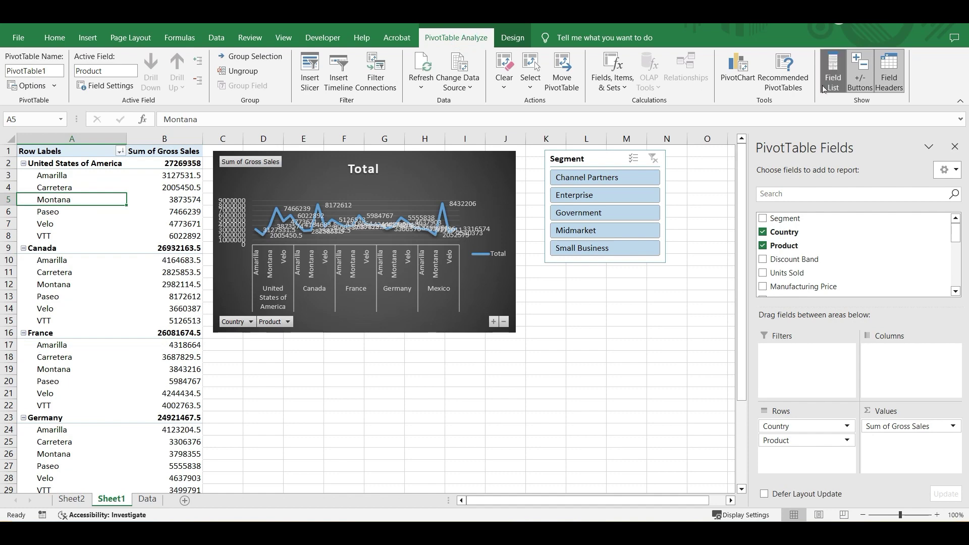
click(743, 67)
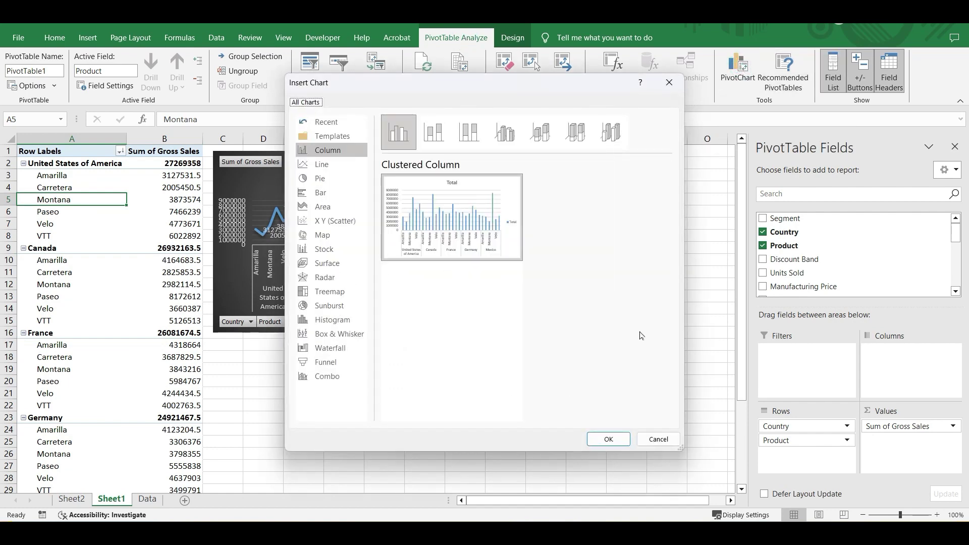
click(323, 179)
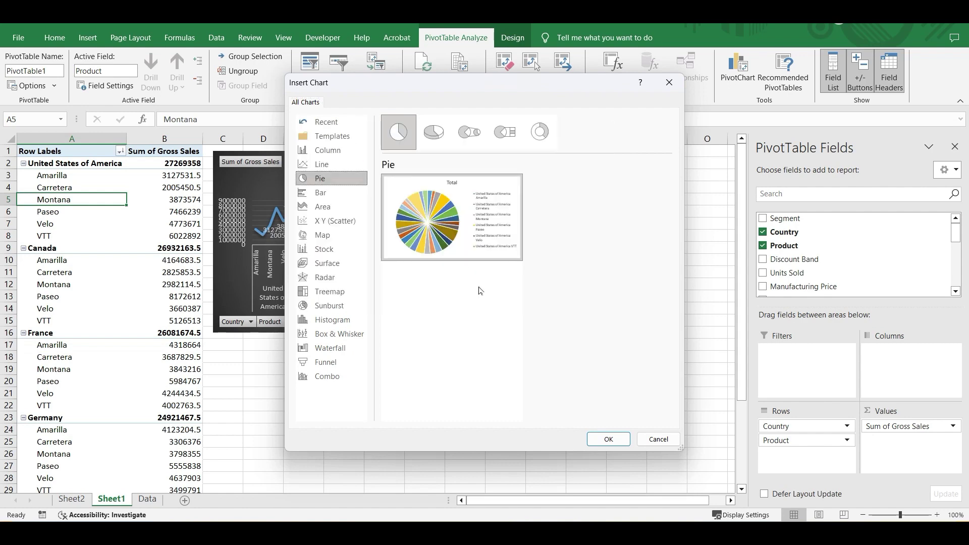
click(609, 440)
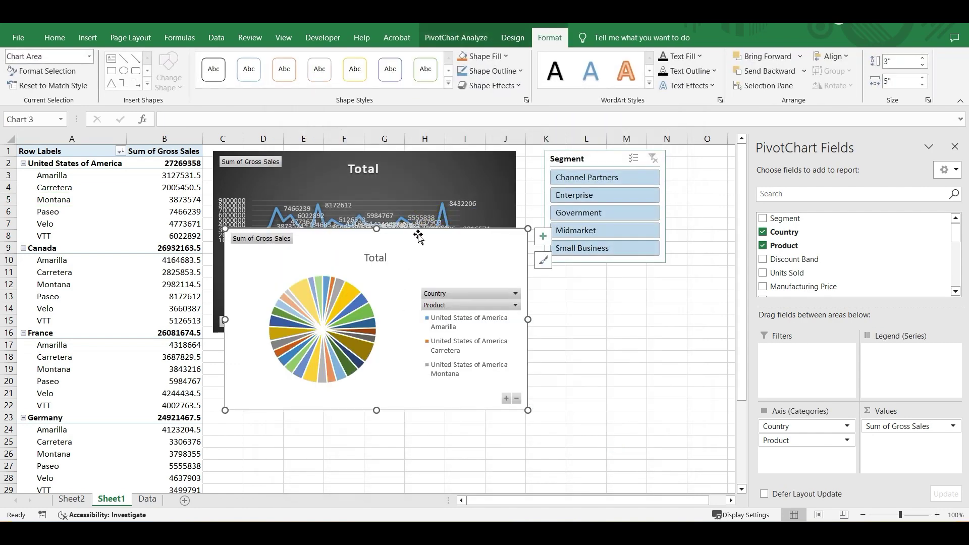
Step: Place the pie chart directly beneath the line chart at about cell C17 and remove the Product field from its axis categories
drag(418, 236, 408, 344)
scroll(662, 338, down, 3)
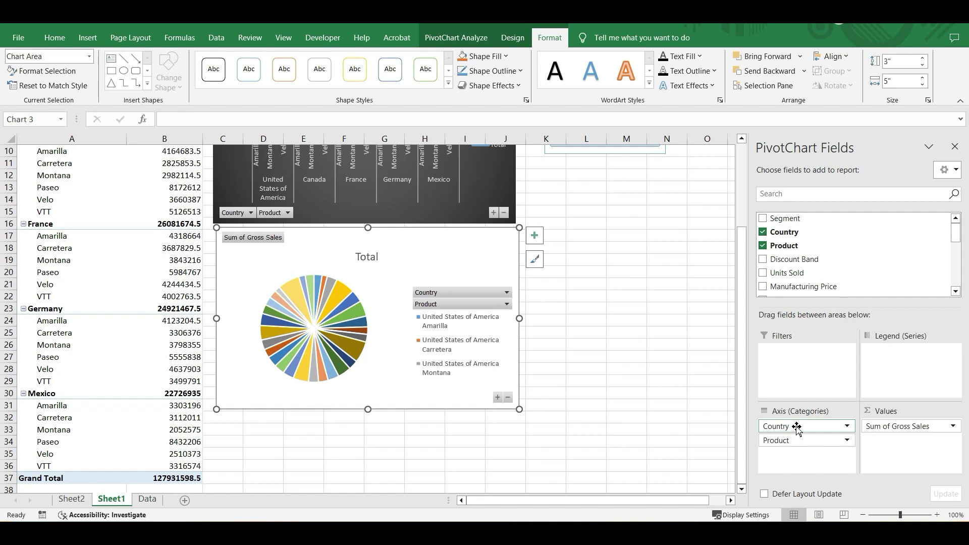
drag(801, 443, 692, 451)
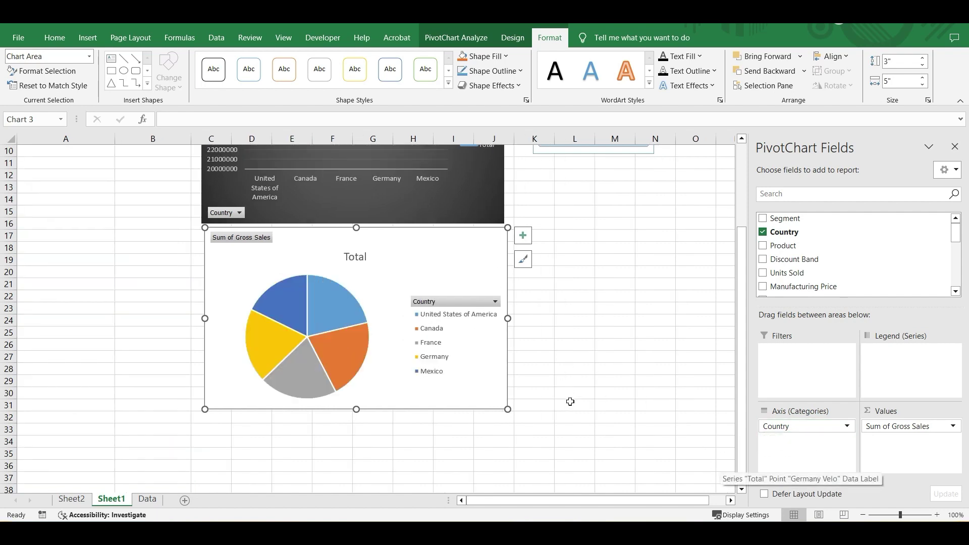
scroll(570, 401, up, 3)
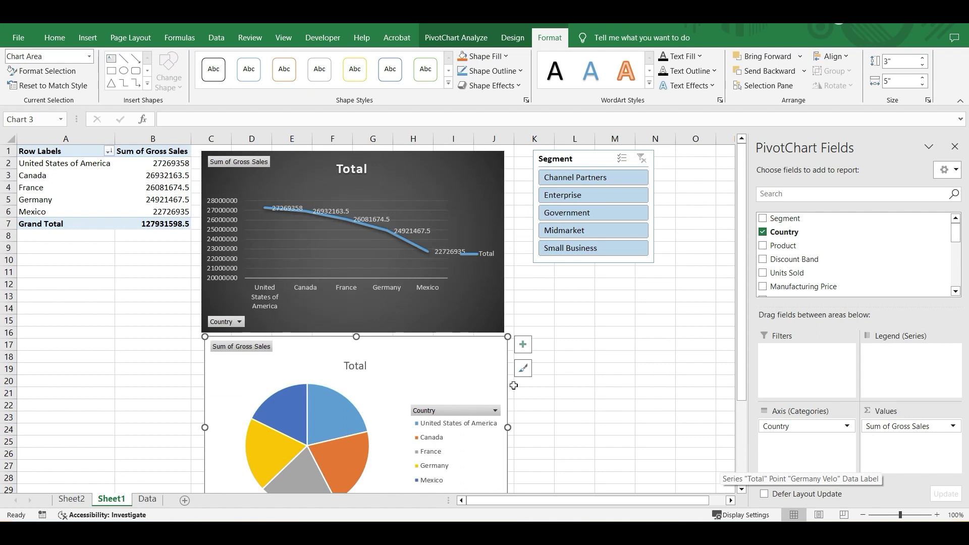
drag(484, 344, 477, 345)
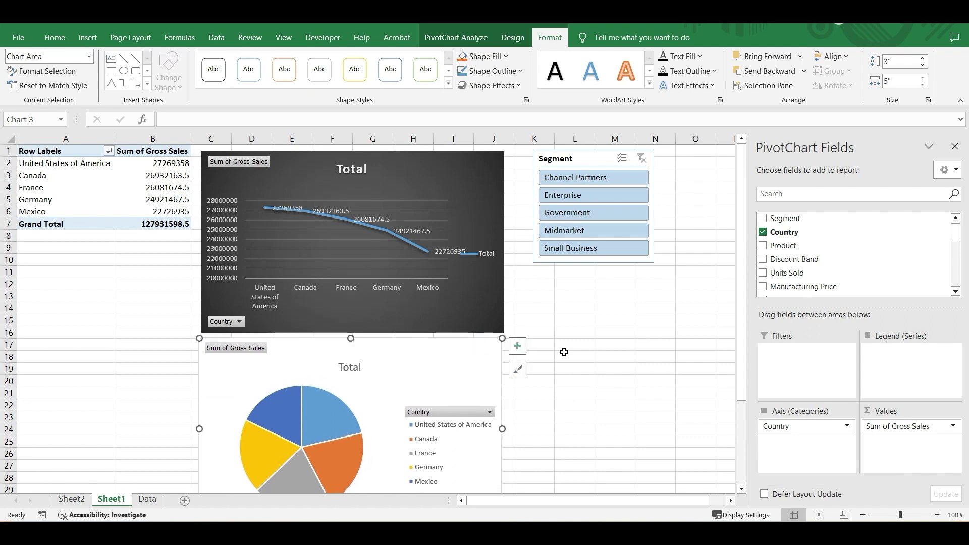
Step: Examine the line chart, the pie chart and the PivotTable to compare how their fields are linked
scroll(562, 381, down, 2)
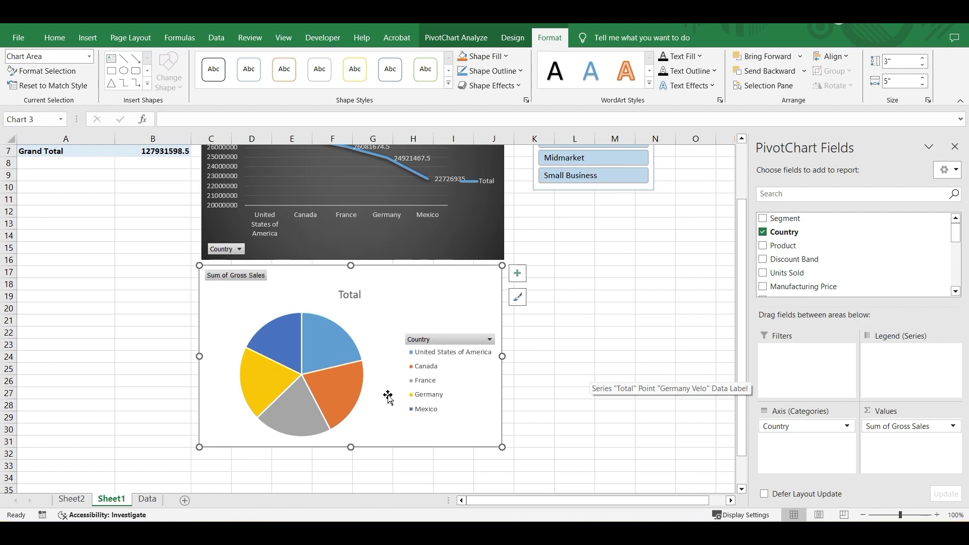
scroll(386, 396, up, 2)
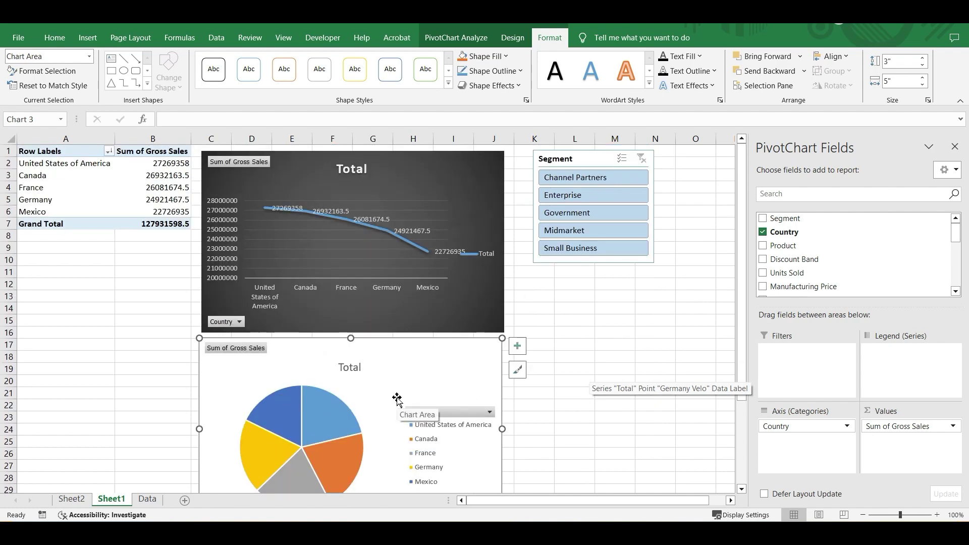
scroll(397, 399, down, 2)
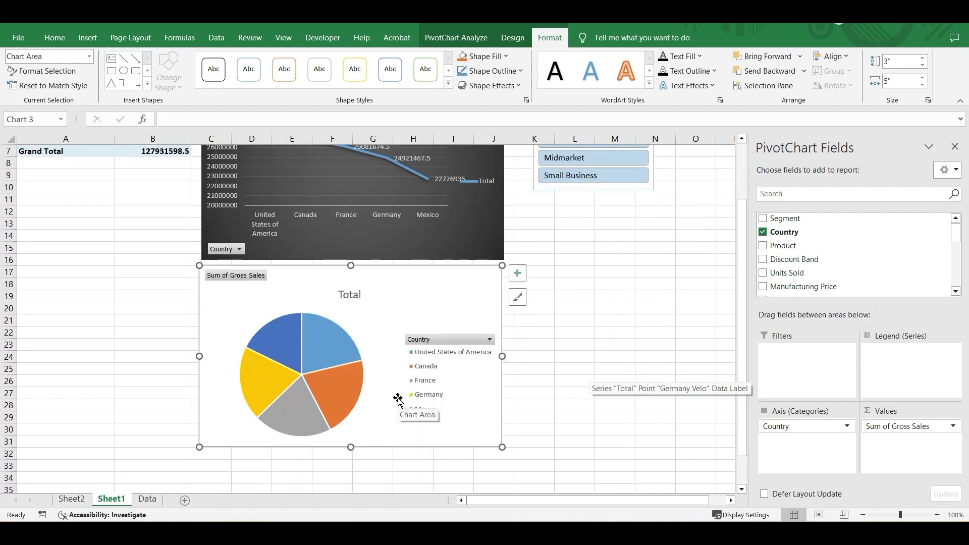
scroll(521, 419, up, 2)
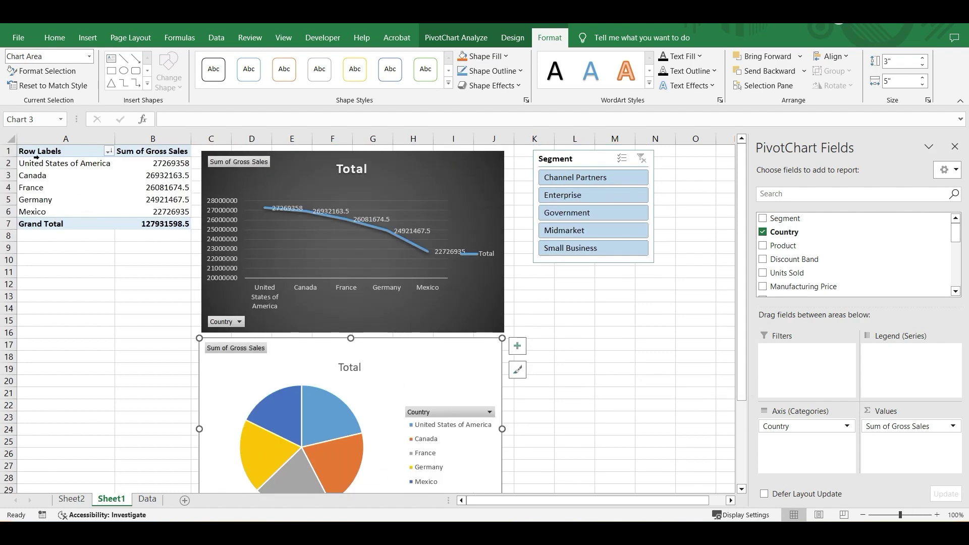
click(50, 177)
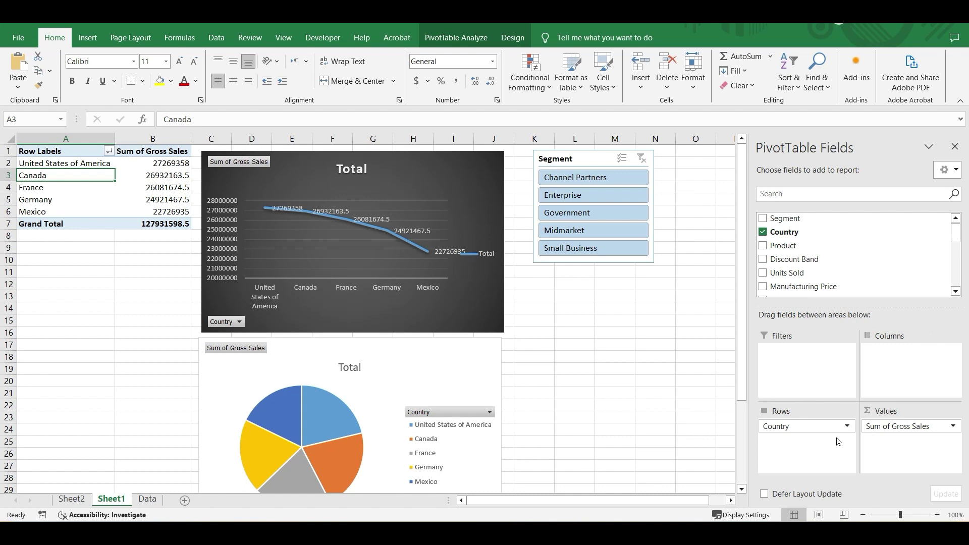
click(461, 340)
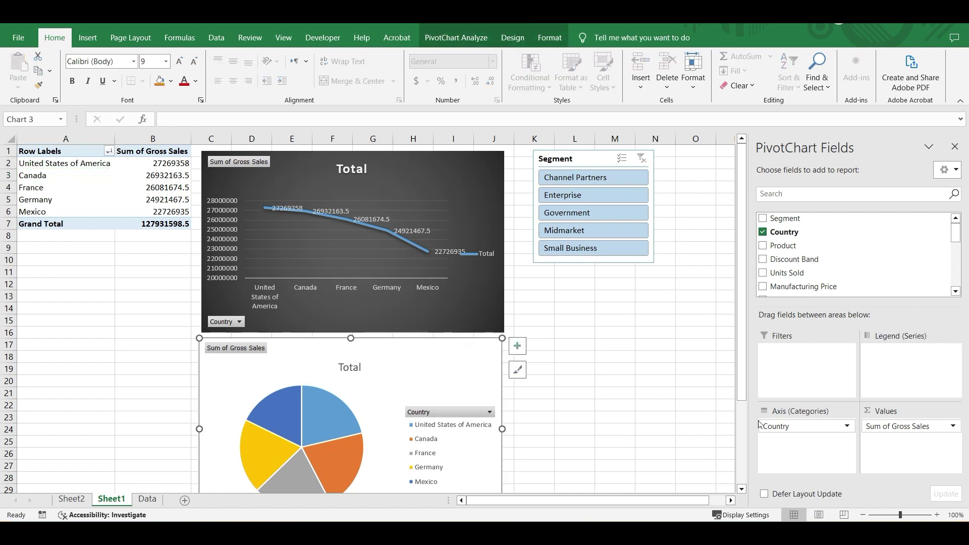
click(445, 161)
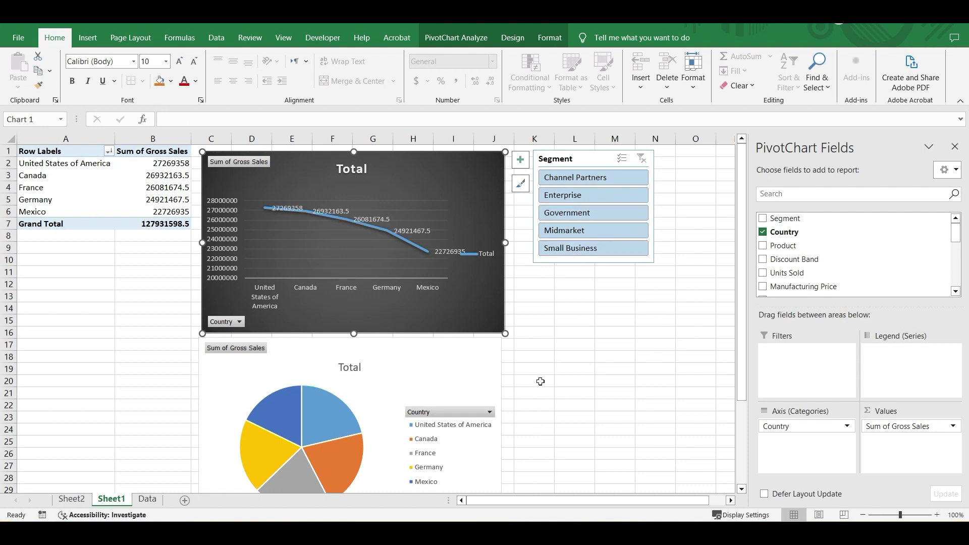
scroll(551, 397, down, 1)
scroll(552, 397, up, 1)
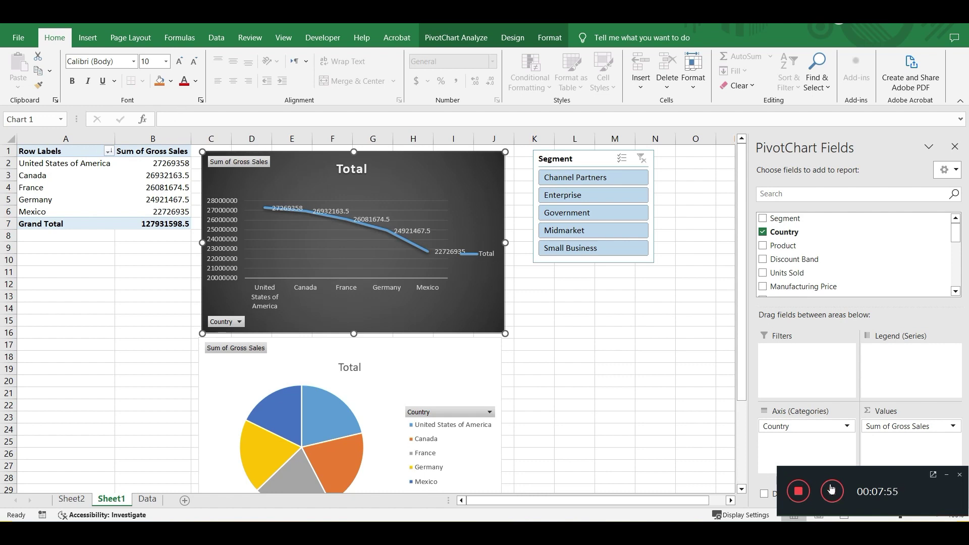
click(946, 474)
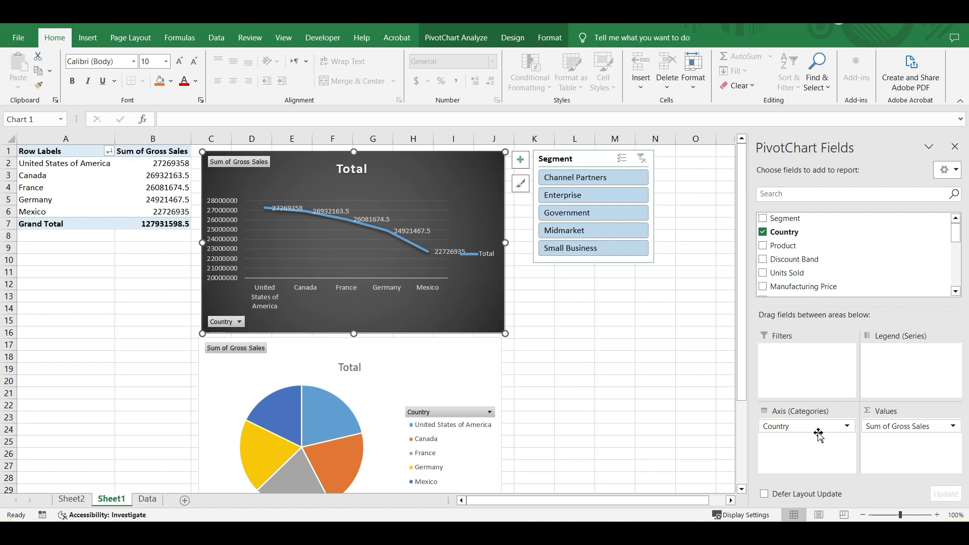
Step: Insert a timeline for the Date field linked to the line PivotChart
click(456, 33)
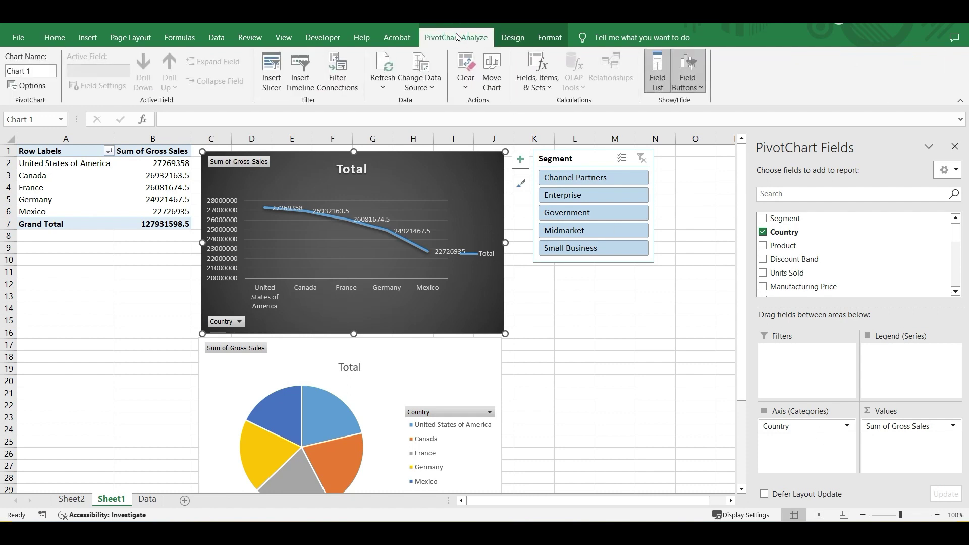
click(301, 79)
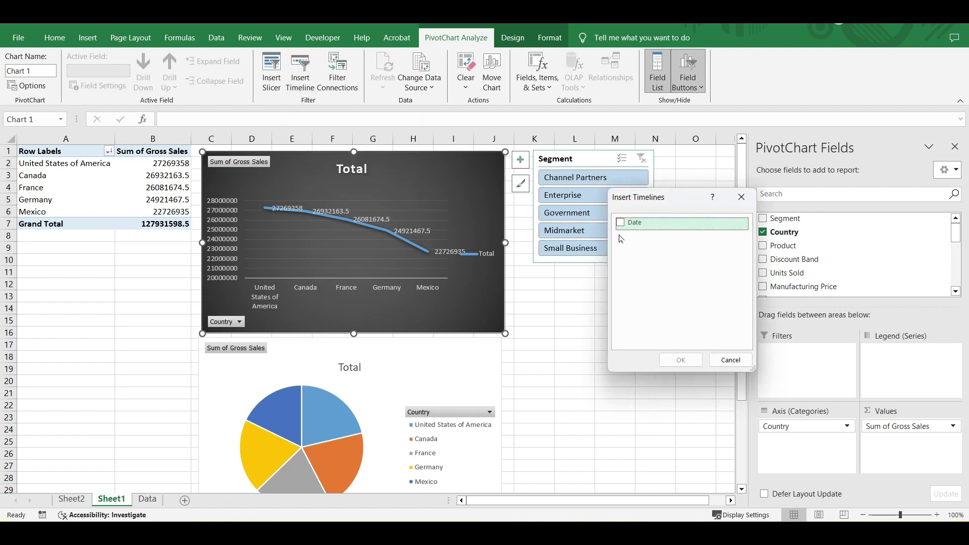
drag(665, 201, 611, 283)
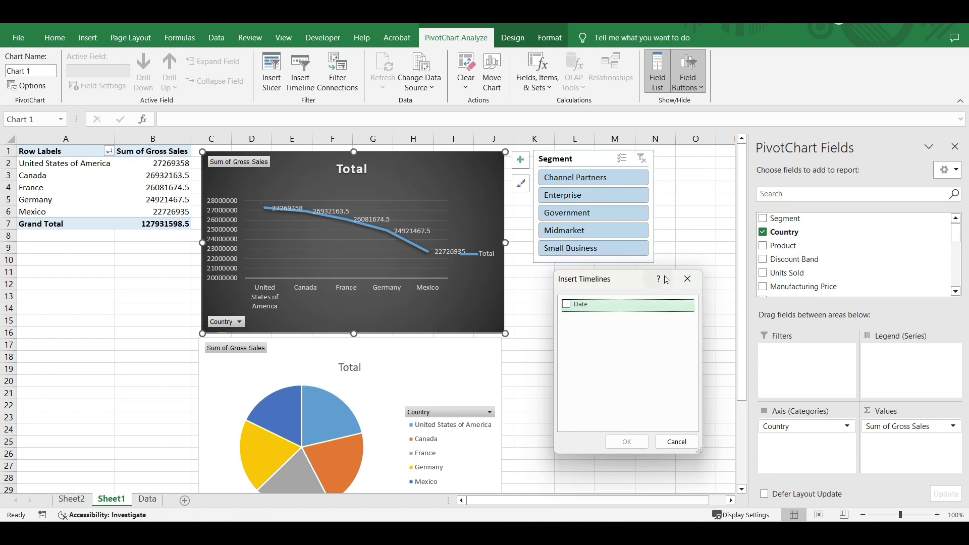
click(567, 305)
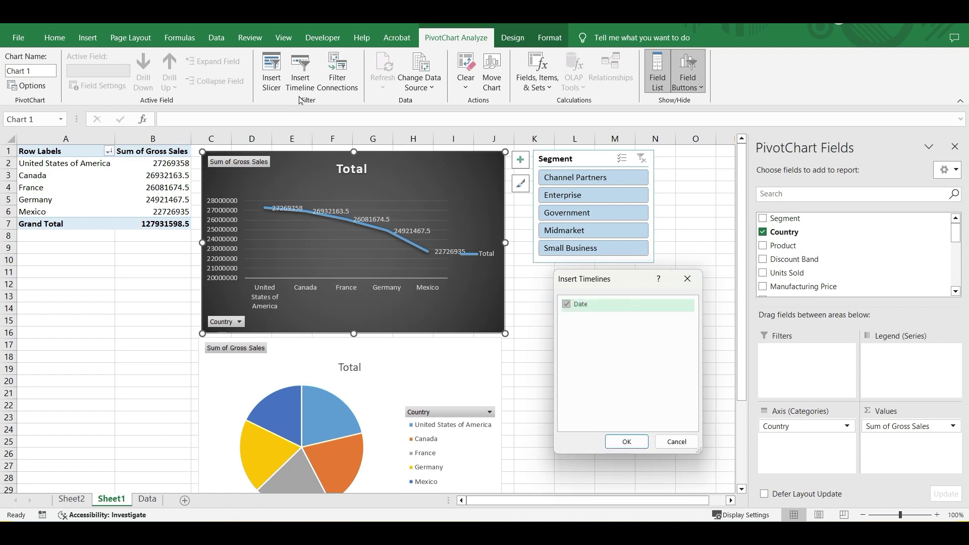
click(628, 442)
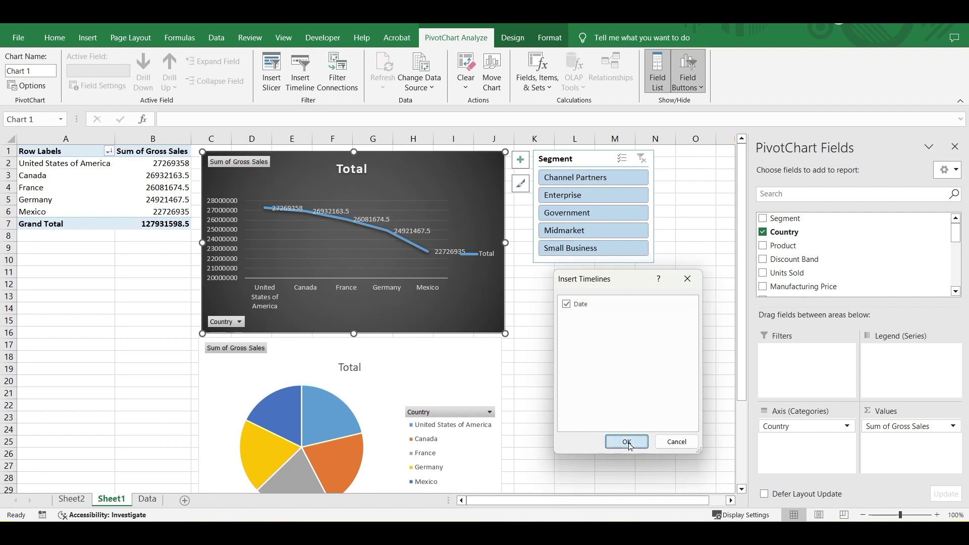
Step: Move the Date timeline beneath the Segment slicer and resize it to about 1.43" high and 4.05" wide
drag(394, 284, 644, 279)
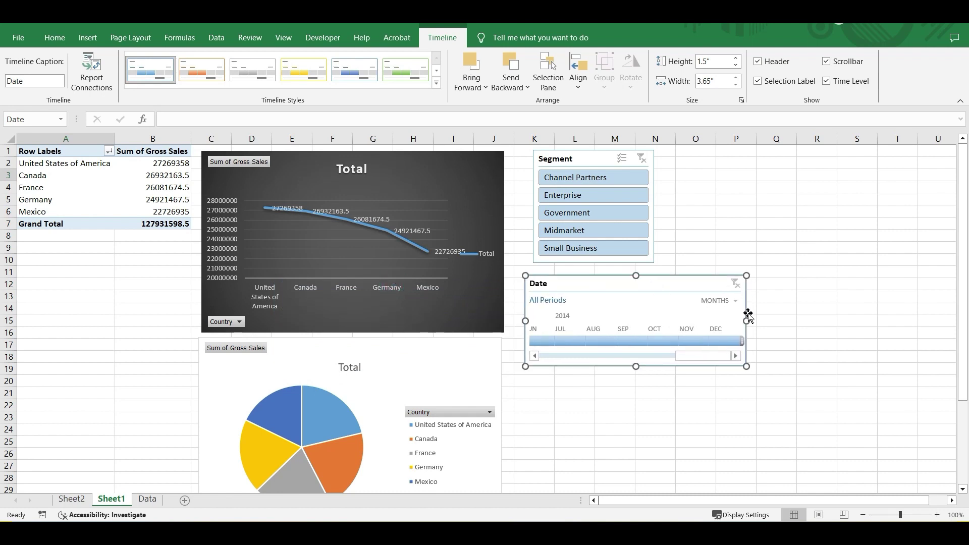
drag(746, 320, 771, 320)
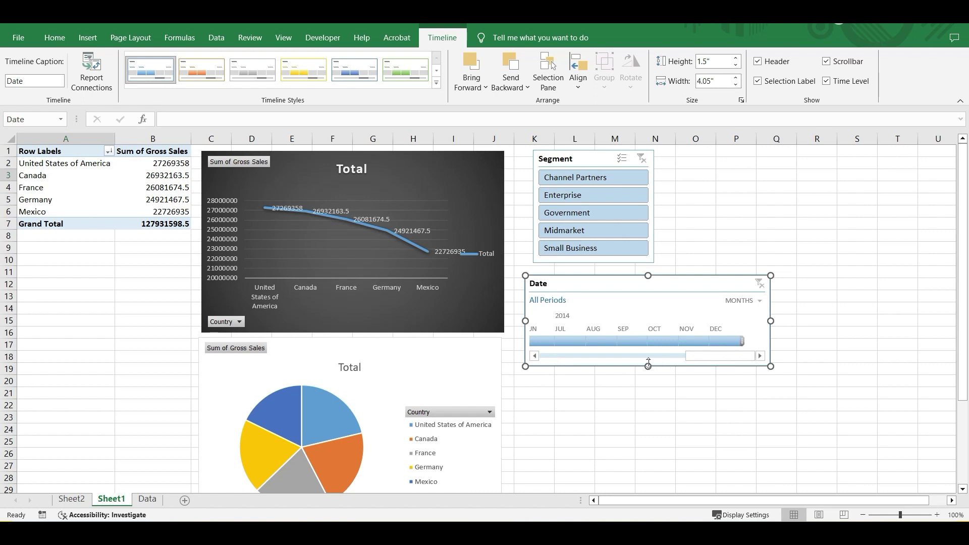
drag(648, 366, 648, 362)
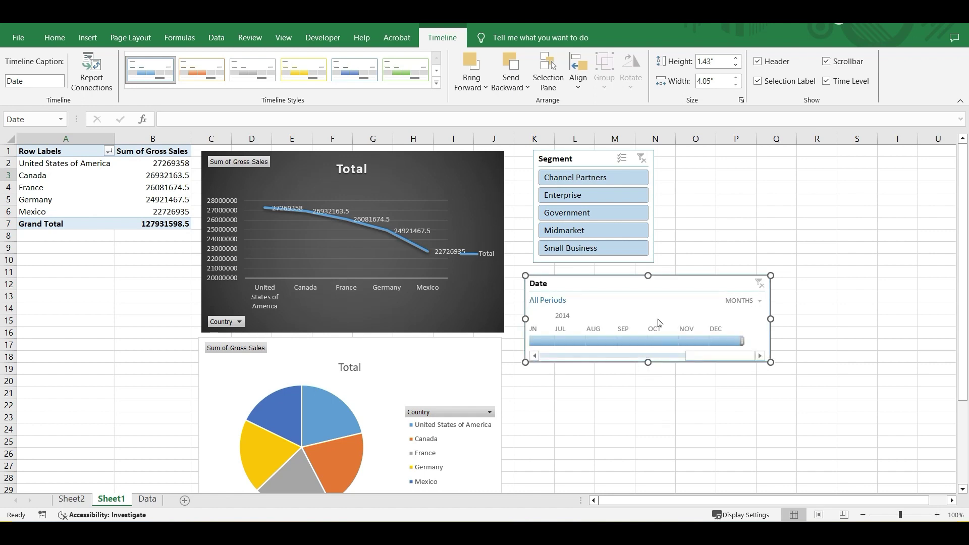
Step: Set the Date timeline's time level to quarters and shift the timeline to line up with the Segment slicer
drag(704, 356, 558, 359)
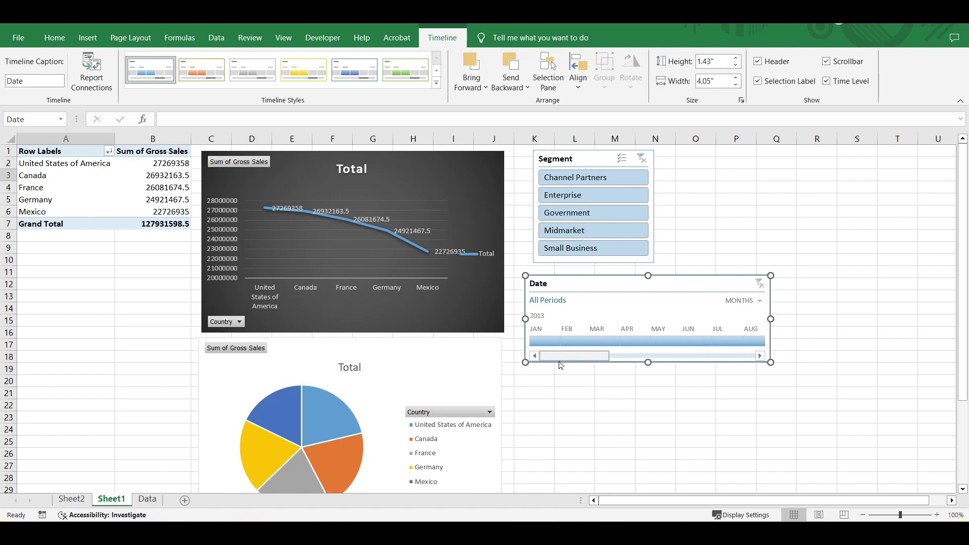
click(760, 301)
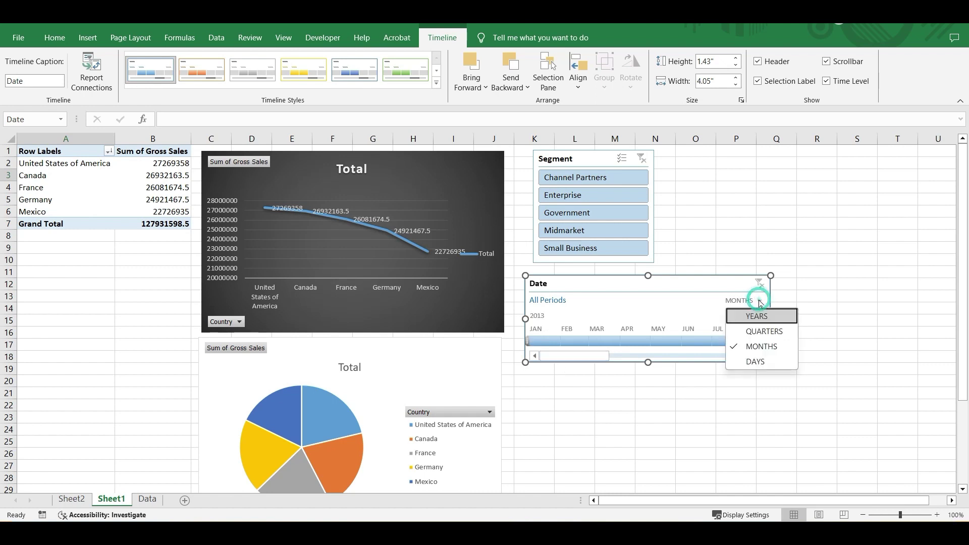
click(760, 335)
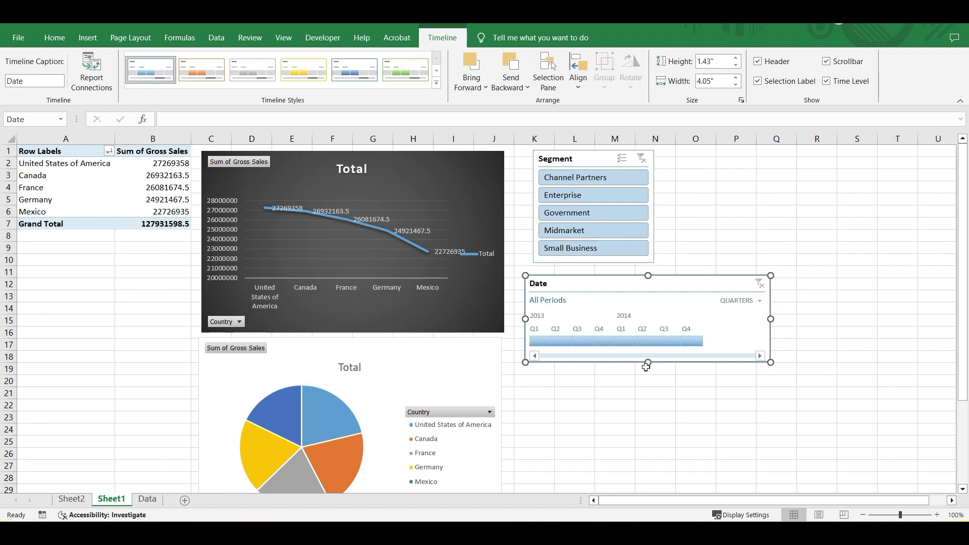
click(760, 302)
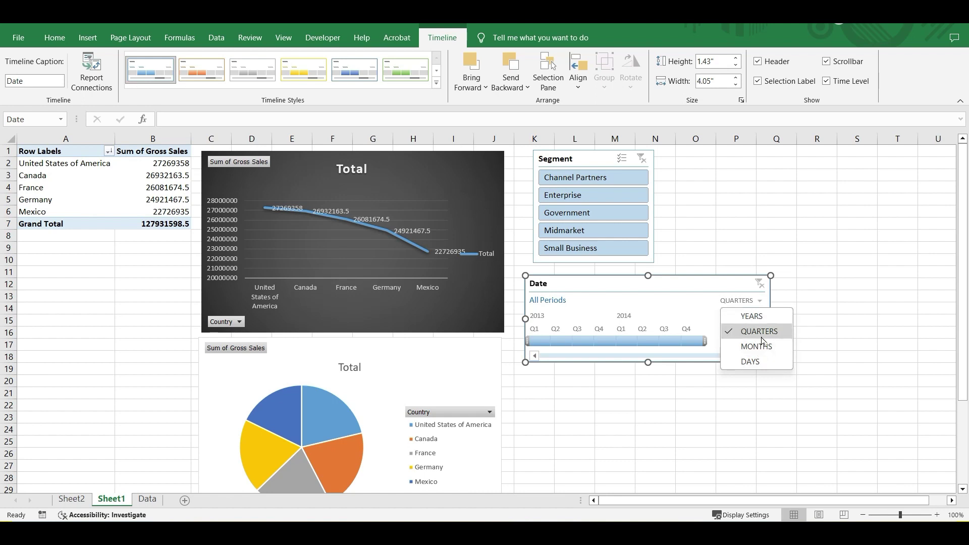
click(667, 303)
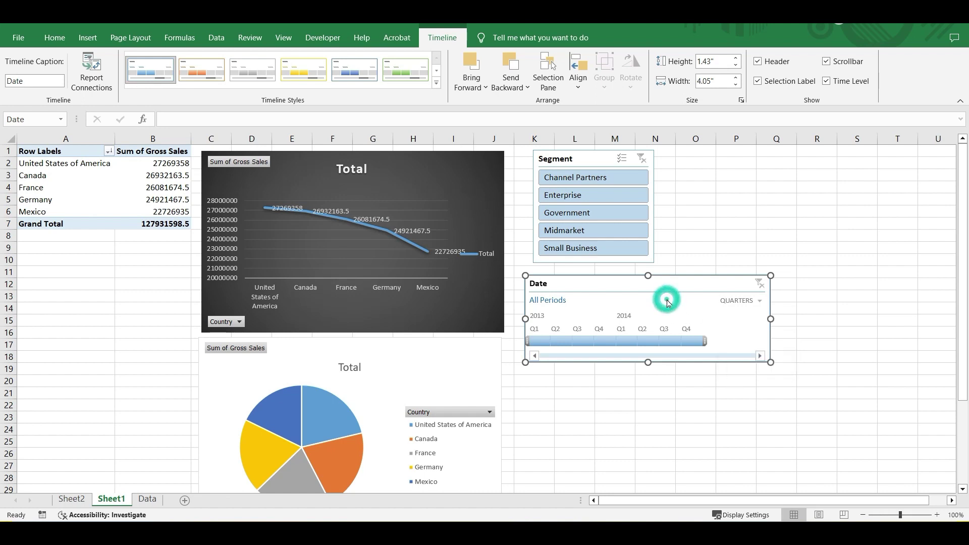
drag(666, 286, 677, 286)
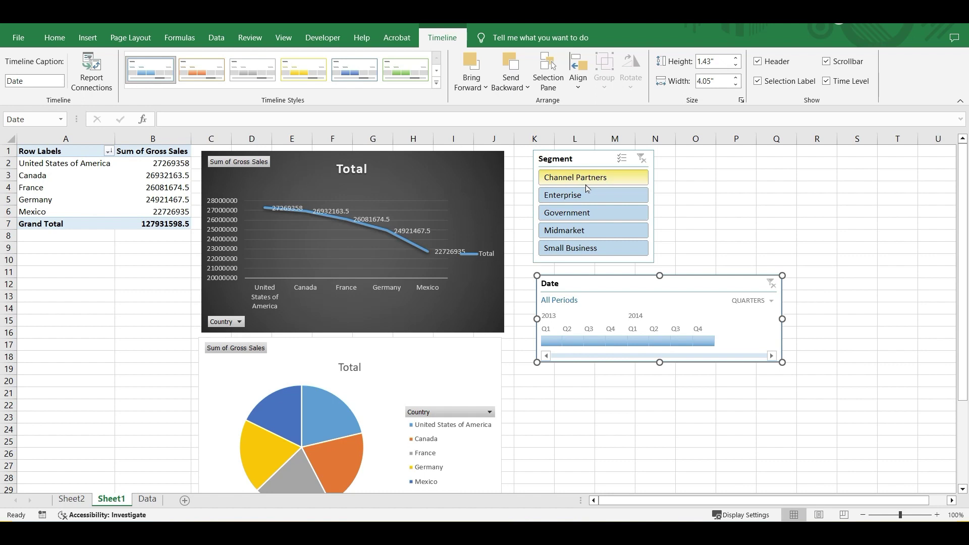
Step: Filter the PivotTable and both charts to the Small Business segment with the slicer
click(614, 254)
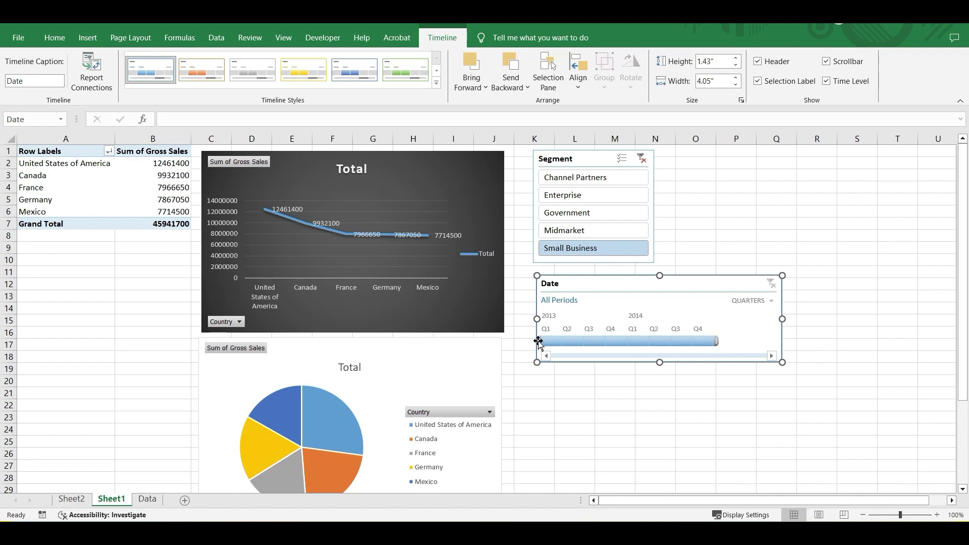
Step: Filter the PivotTable and both charts to Q3 2014 with the Date timeline
drag(538, 342, 714, 339)
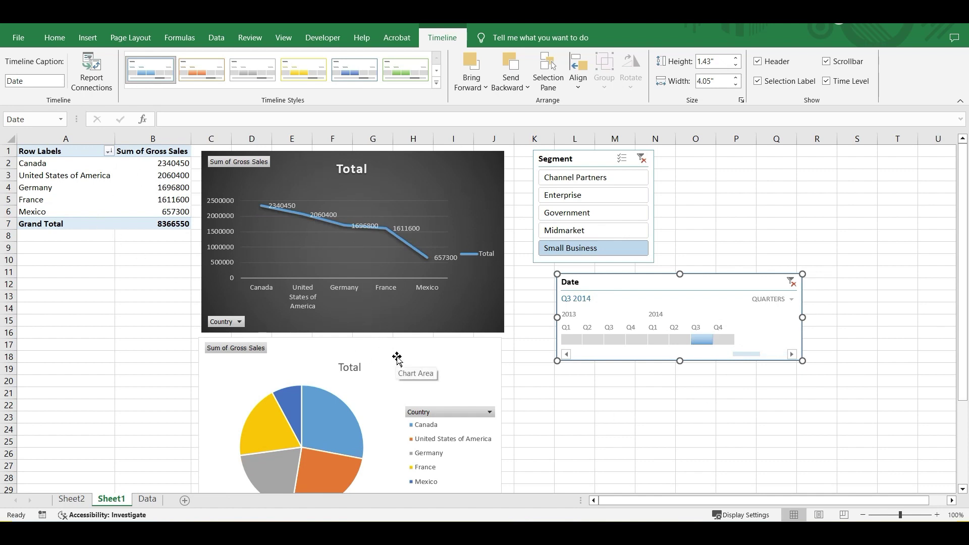
scroll(396, 359, down, 2)
scroll(277, 344, up, 2)
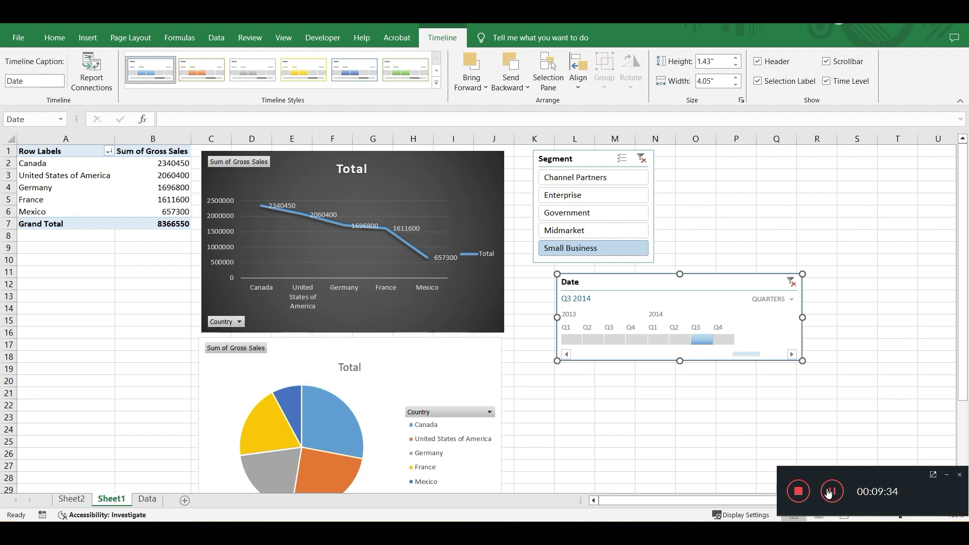
click(830, 492)
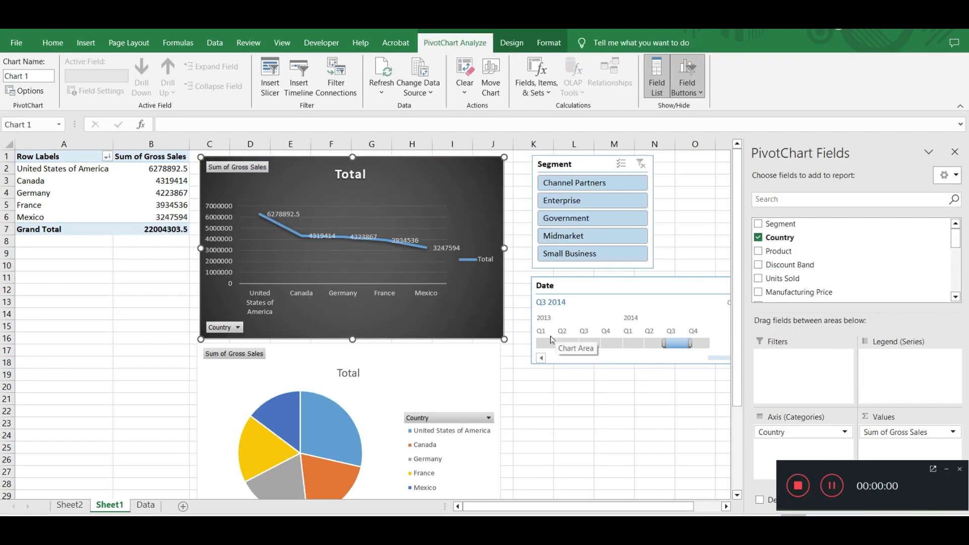
click(948, 469)
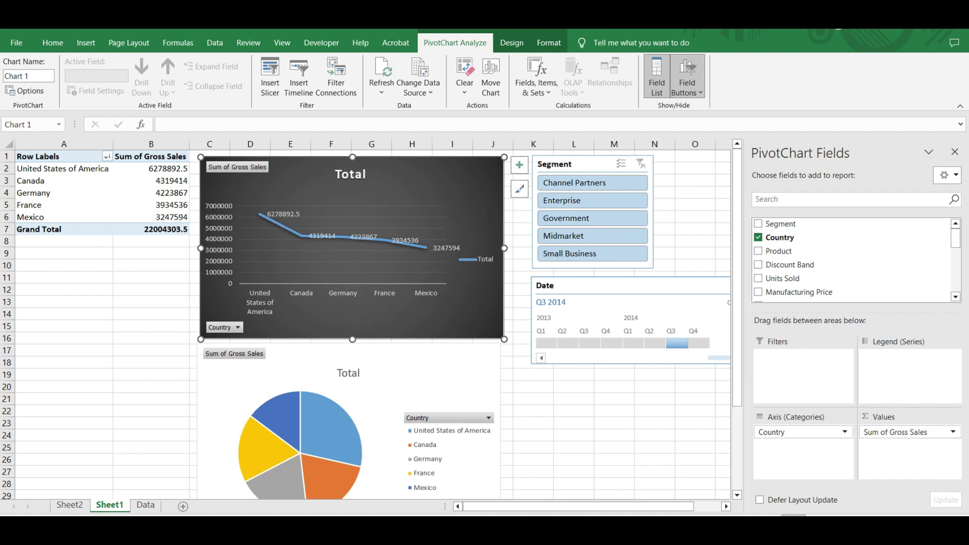
Step: Review the line PivotChart's filter connections and its source data range without changing either
click(337, 92)
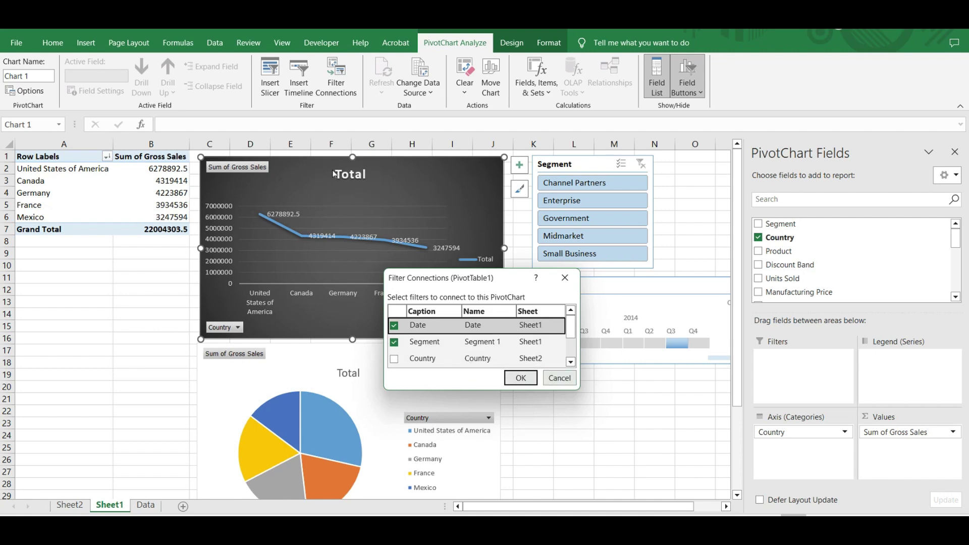
click(560, 380)
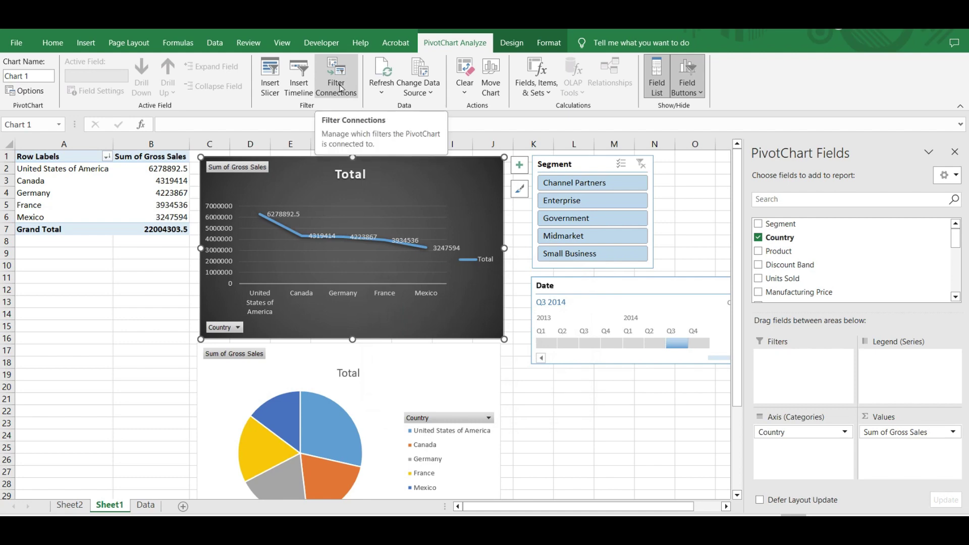
click(432, 95)
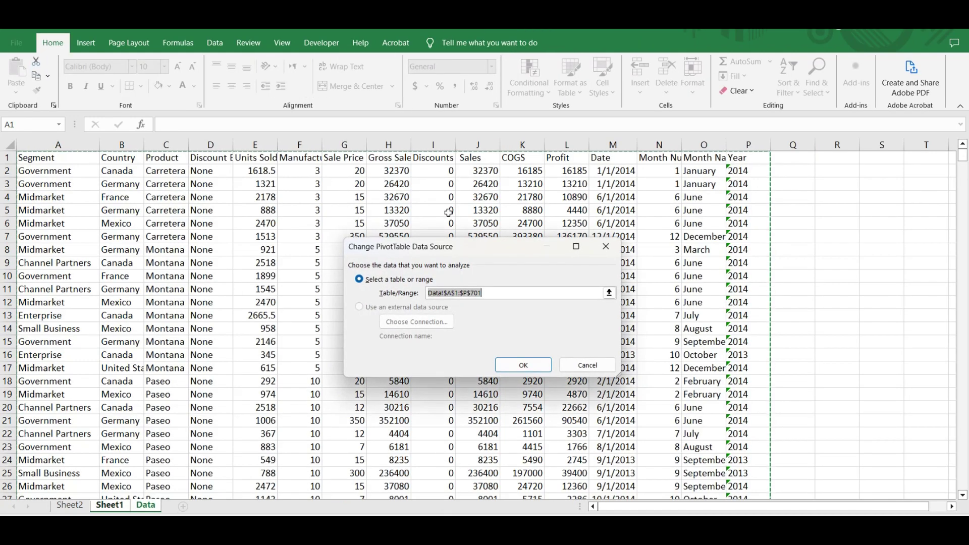
click(587, 366)
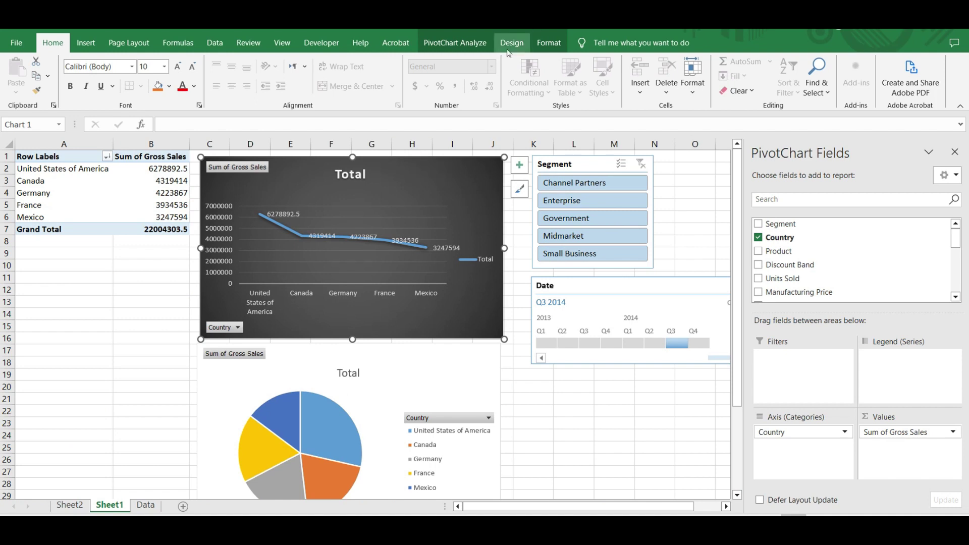
click(511, 44)
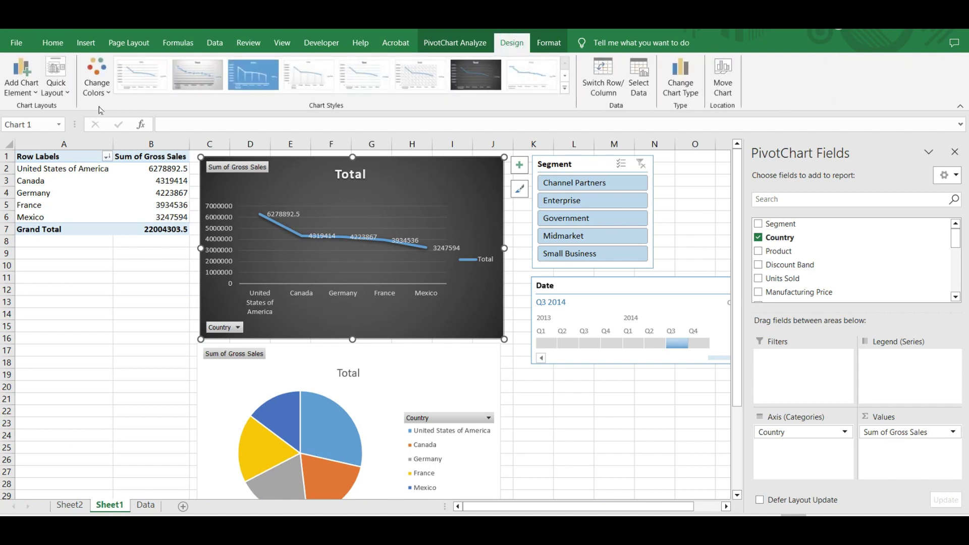
click(565, 88)
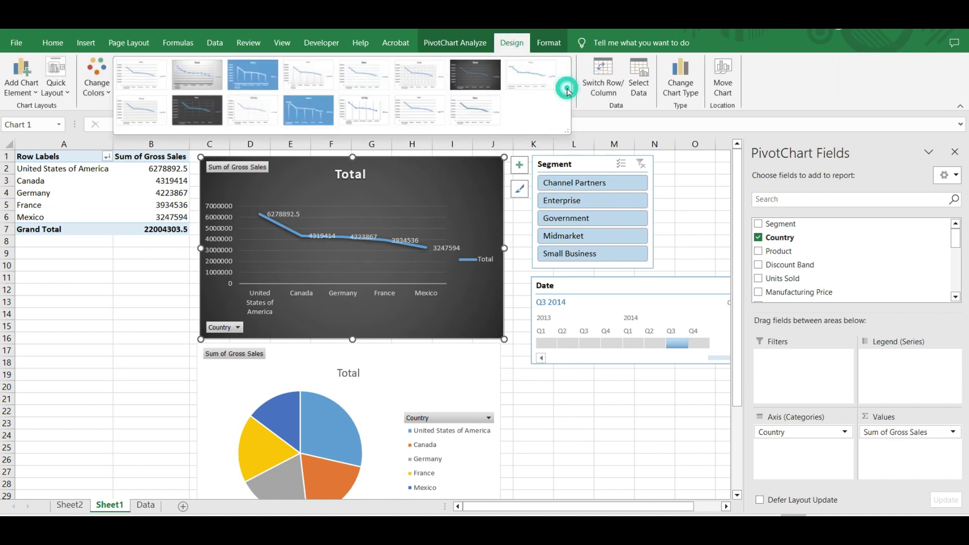
click(829, 84)
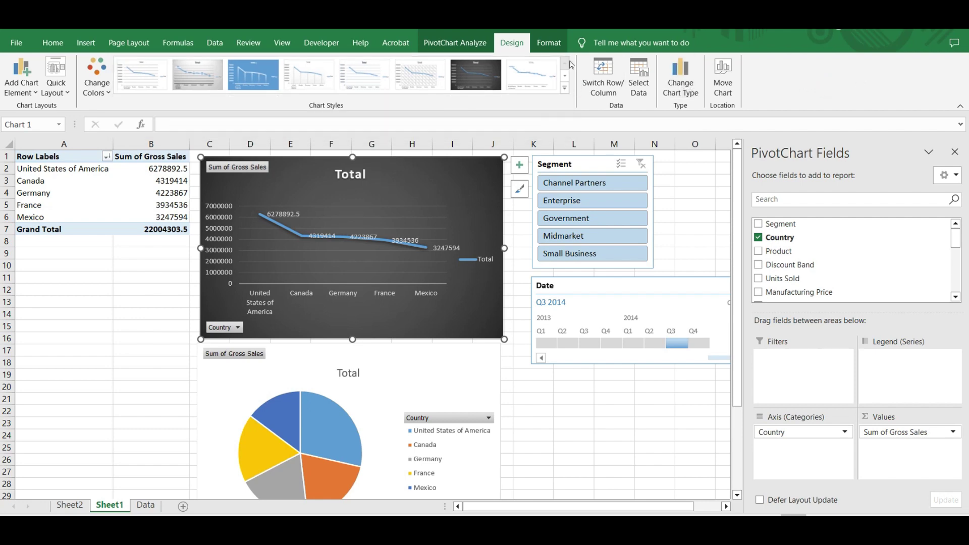
click(553, 46)
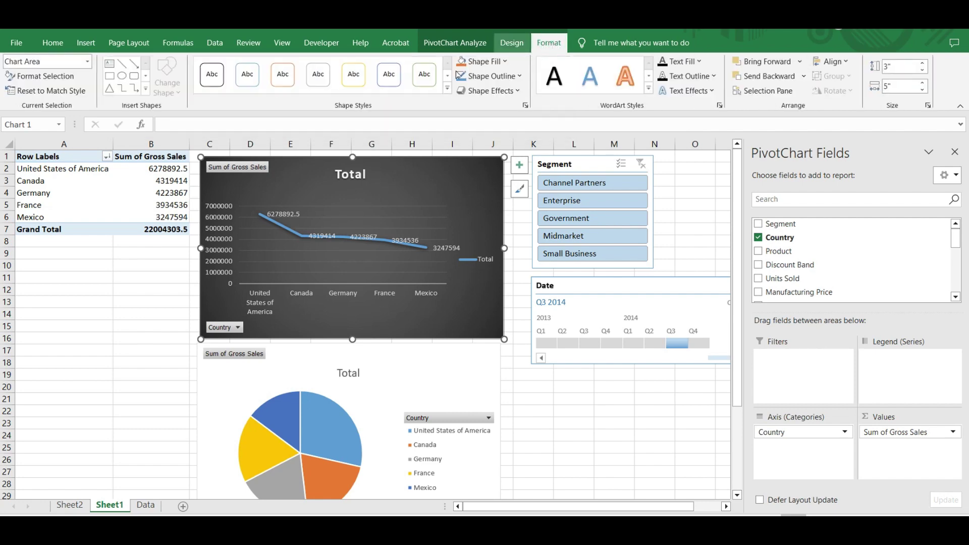
click(444, 46)
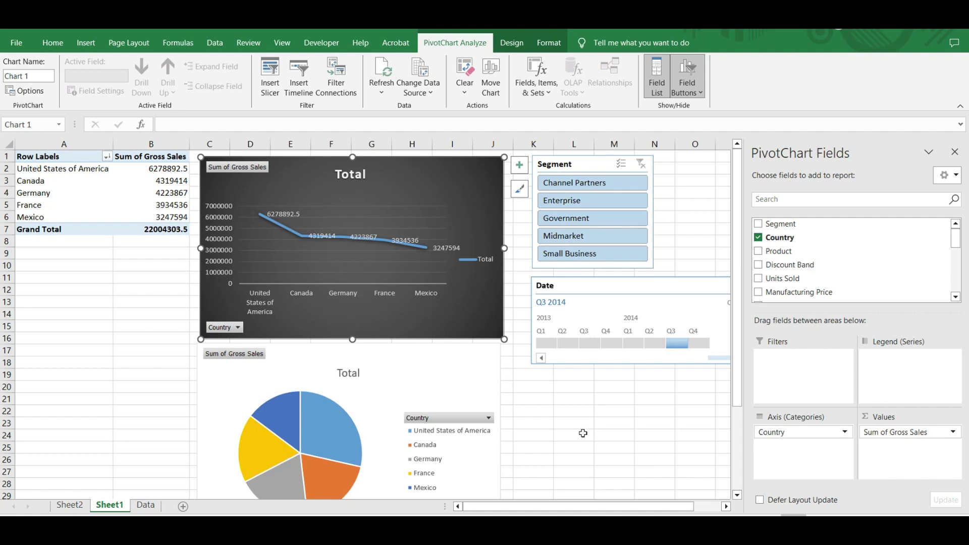
mouse_move(705, 530)
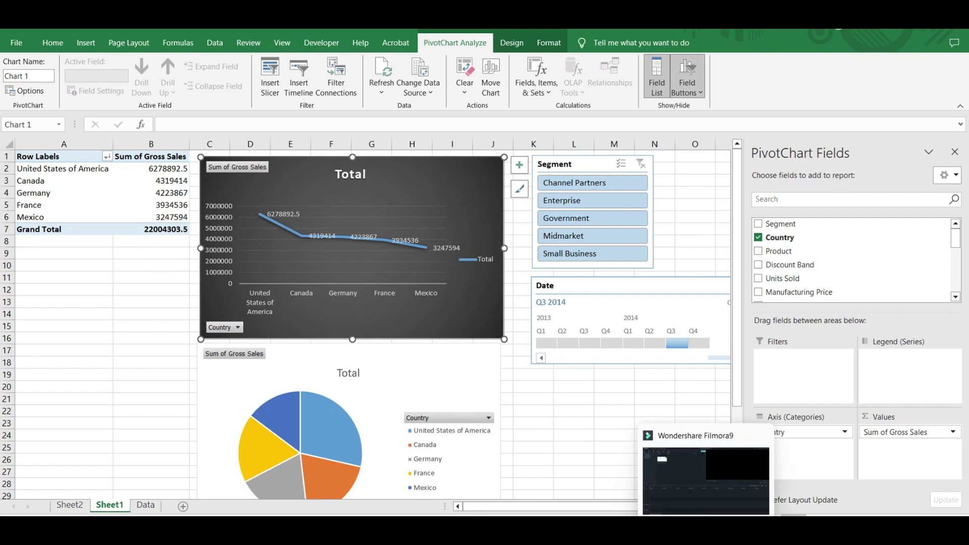